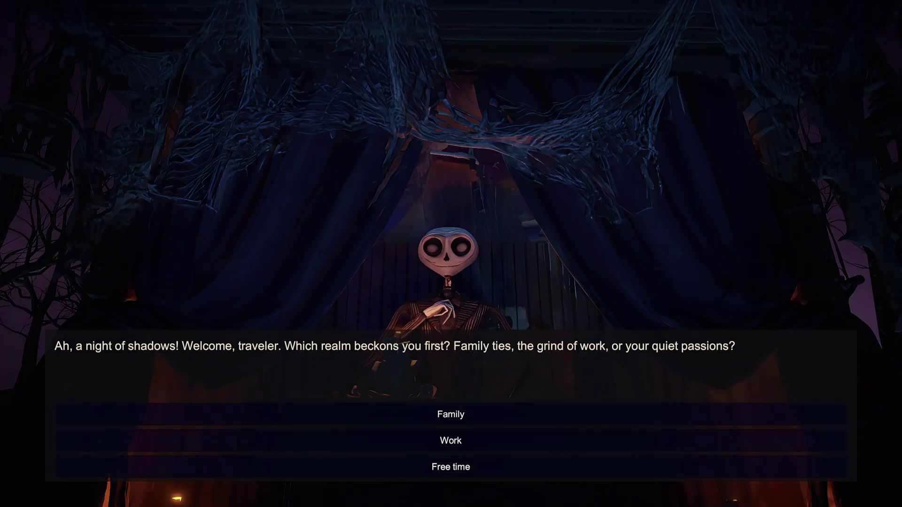
- Choose Family as the fortune topic, then answer with the present-bonds option
{"action": "key", "text": "Return"}
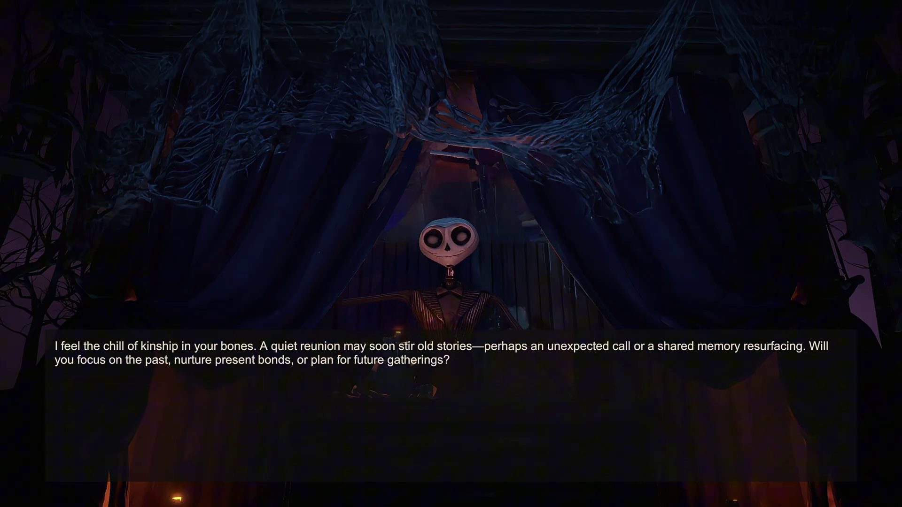
{"action": "key", "text": "Down"}
{"action": "key", "text": "Return"}
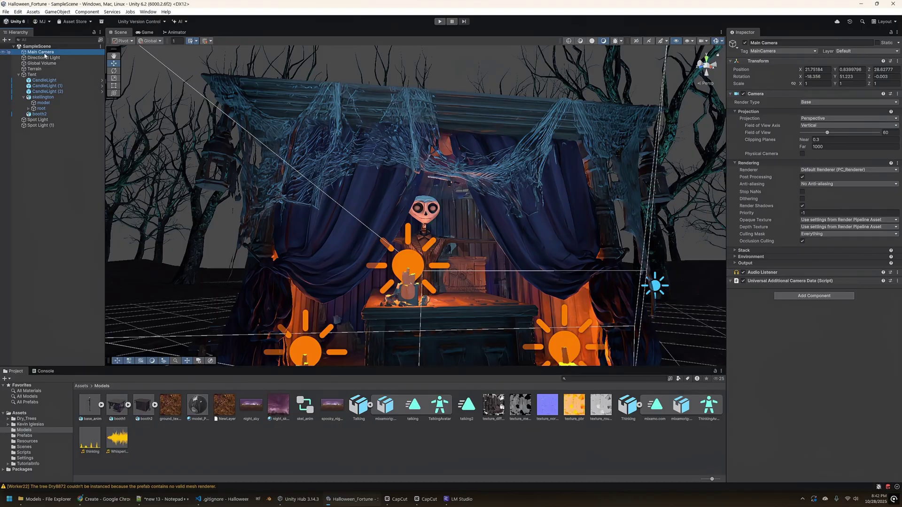
- Align the Scene view to the Main Camera's shot
{"action": "right_click", "coordinate": [44, 54]}
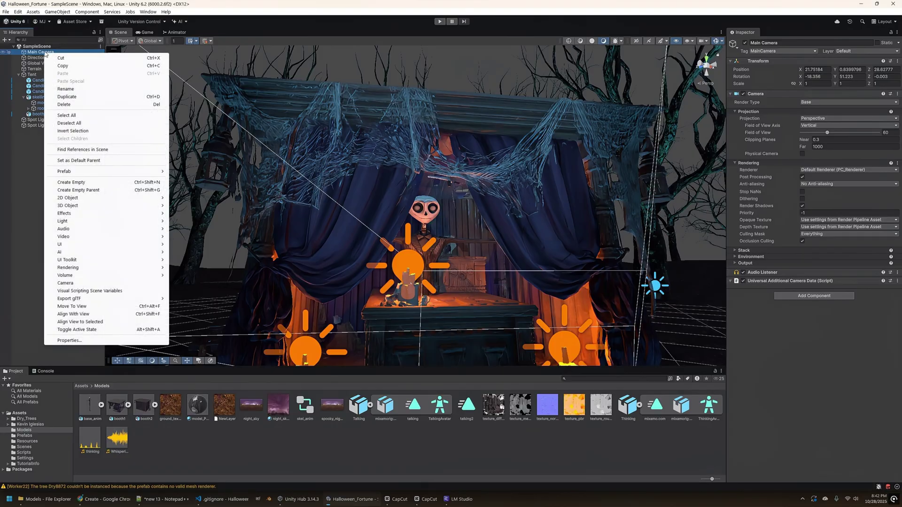
{"action": "left_click", "coordinate": [85, 322]}
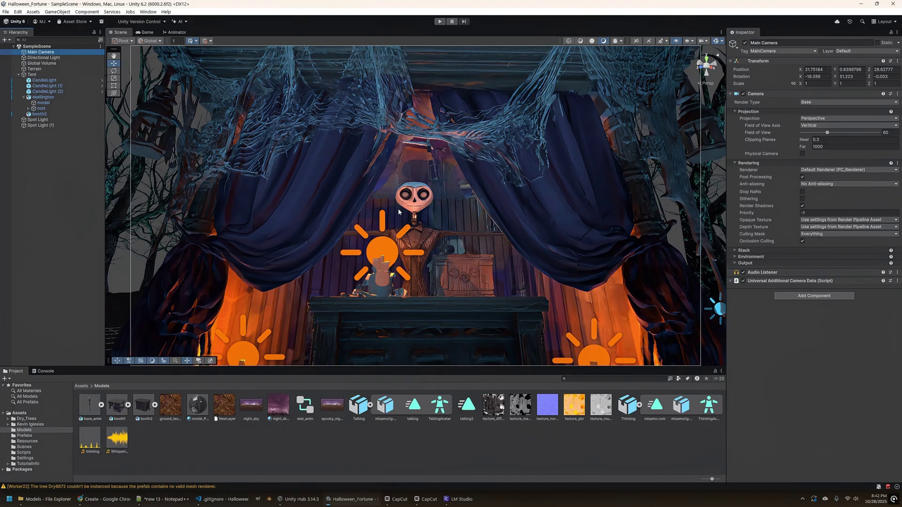
{"action": "right_click_drag", "start_coordinate": [397, 197], "coordinate": [429, 207]}
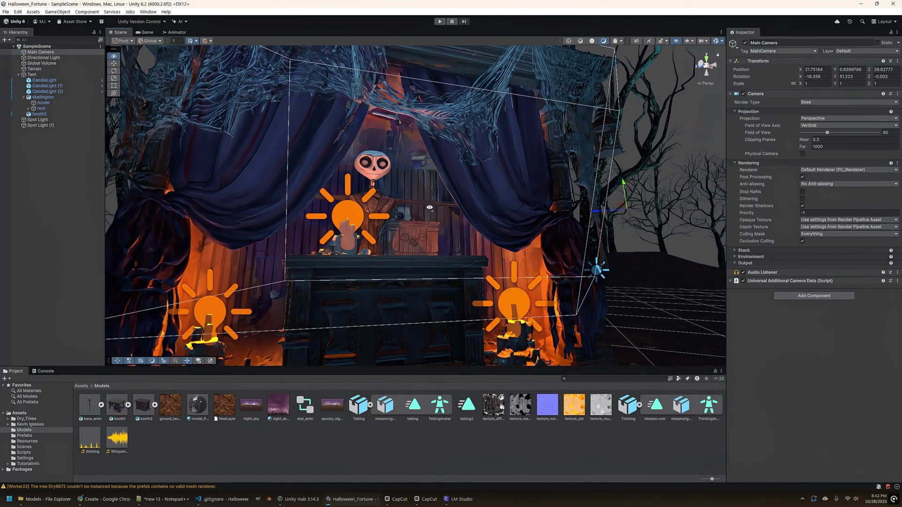
- Select skellington and fly the Scene view toward the skeleton and desk
{"action": "left_click", "coordinate": [43, 97]}
{"action": "right_click_drag", "start_coordinate": [217, 169], "coordinate": [251, 198]}
{"action": "key", "text": "w"}
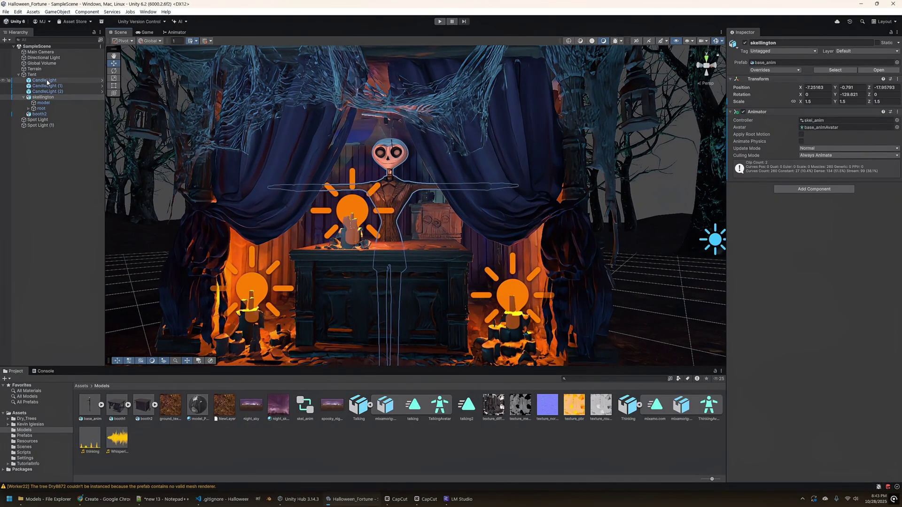
- Place the chin, wrist, elbow, knee and groin markers on the skeleton in Mixamo, then auto-rig it
{"action": "key", "text": "alt+Tab"}
{"action": "left_click", "coordinate": [44, 10]}
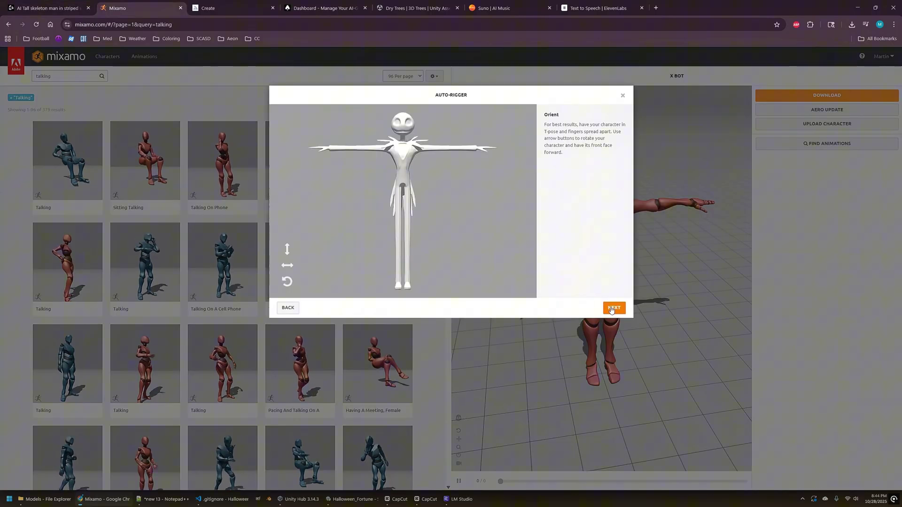
{"action": "mouse_move", "coordinate": [311, 201]}
{"action": "left_mouse_down"}
{"action": "mouse_move", "coordinate": [368, 185]}
{"action": "mouse_move", "coordinate": [403, 136]}
{"action": "left_mouse_up"}
{"action": "left_click_drag", "start_coordinate": [311, 220], "coordinate": [329, 148]}
{"action": "left_click_drag", "start_coordinate": [311, 240], "coordinate": [354, 148]}
{"action": "left_click_drag", "start_coordinate": [311, 260], "coordinate": [400, 240]}
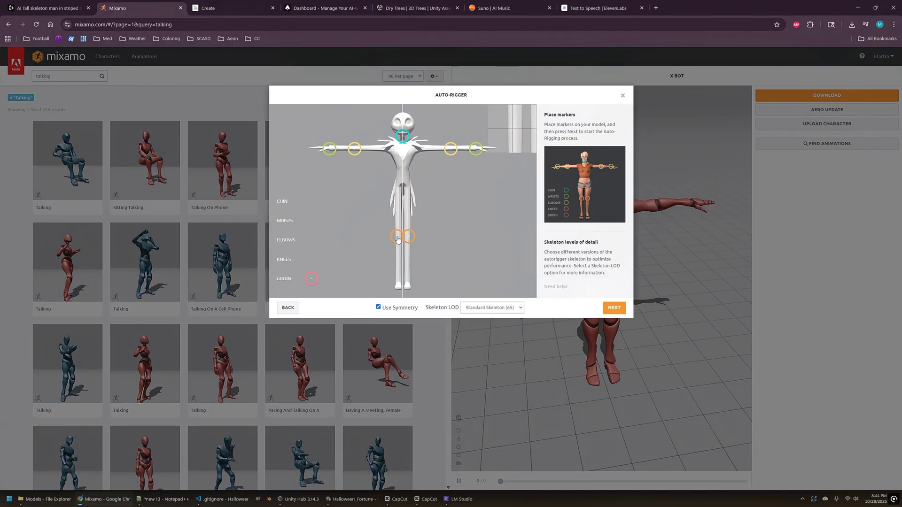
{"action": "left_click_drag", "start_coordinate": [312, 278], "coordinate": [403, 179]}
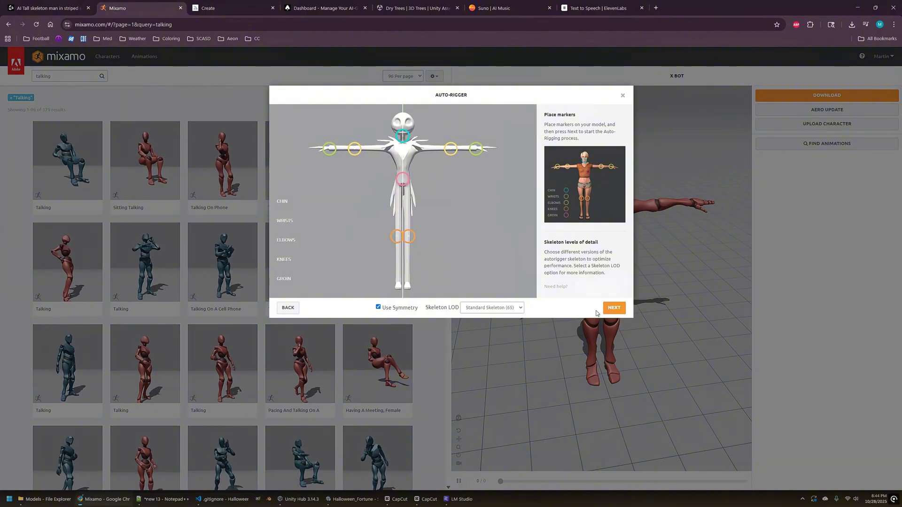
{"action": "left_click", "coordinate": [610, 308]}
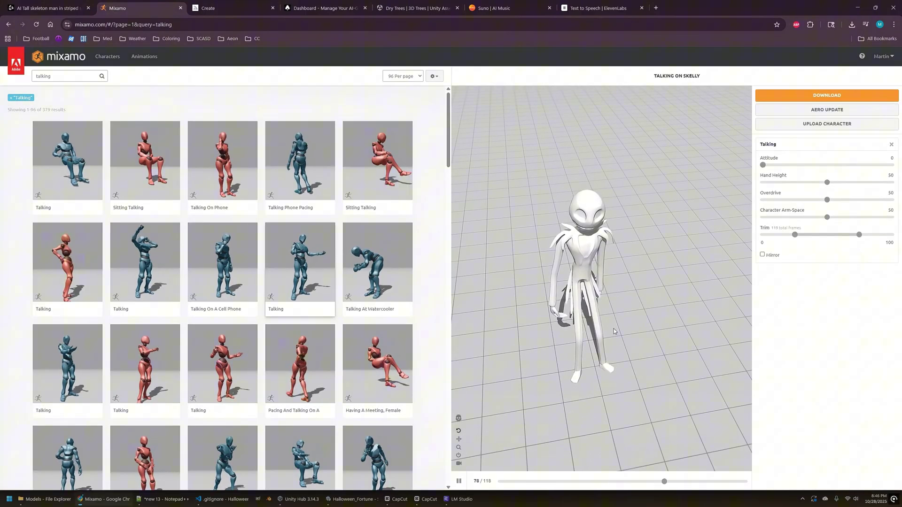
{"action": "left_click_drag", "start_coordinate": [614, 331], "coordinate": [672, 290]}
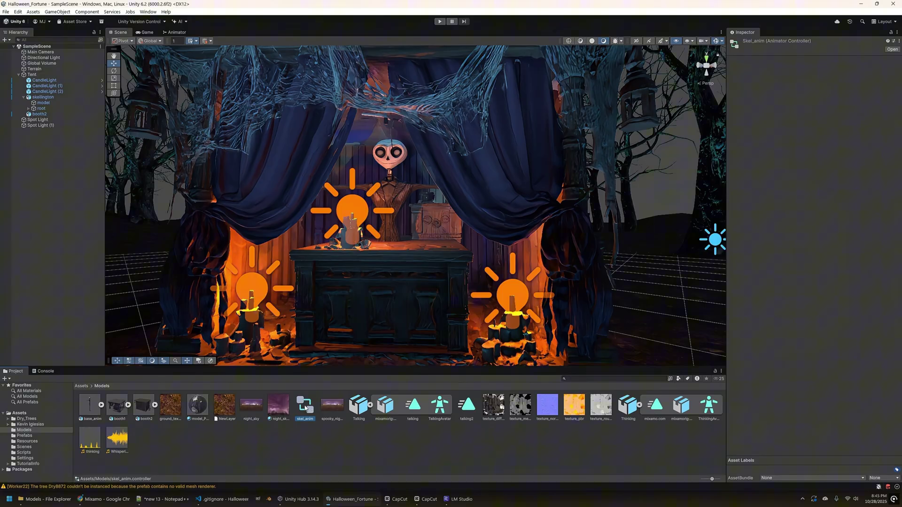
- Open the skel_anim state graph and rename the Thinking model's clip to 'thinking'
{"action": "double_click", "coordinate": [304, 407]}
{"action": "left_click", "coordinate": [417, 251]}
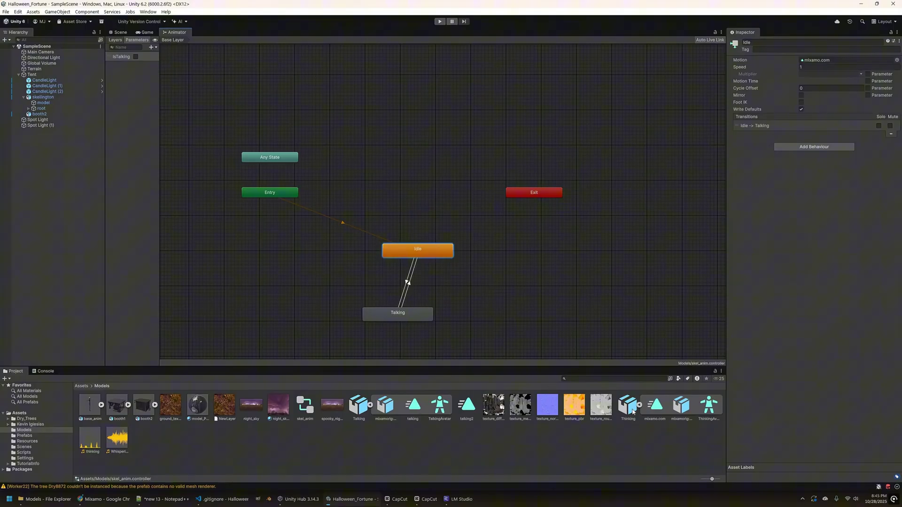
{"action": "left_click", "coordinate": [637, 406]}
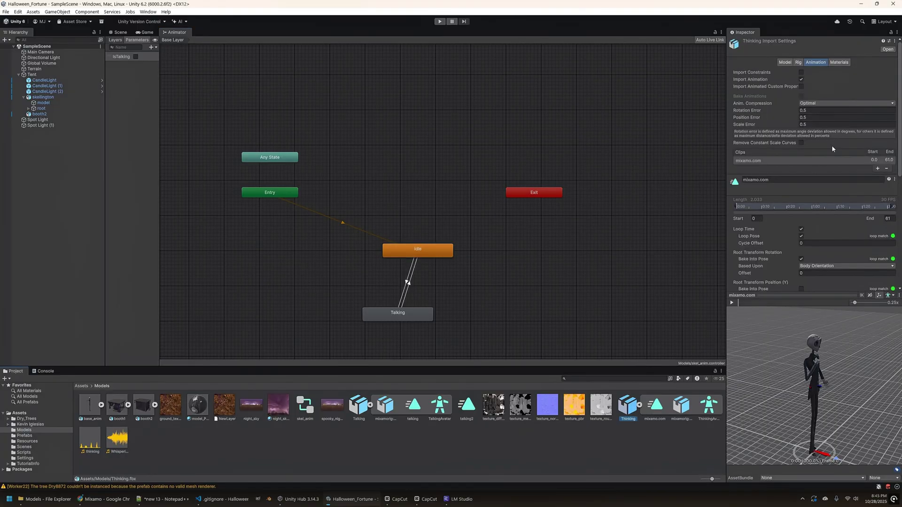
{"action": "key", "text": "Tab"}
{"action": "type", "text": "thinking"}
{"action": "key", "text": "Return"}
- Preview the thinking animation and save the Thinking model's import settings
{"action": "left_click", "coordinate": [731, 303]}
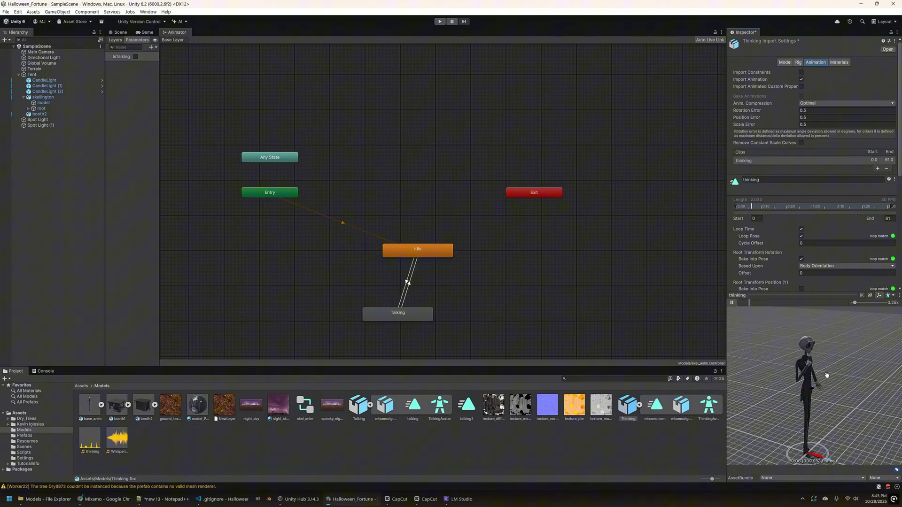
{"action": "scroll", "coordinate": [829, 380], "scroll_direction": "up", "scroll_amount": 3}
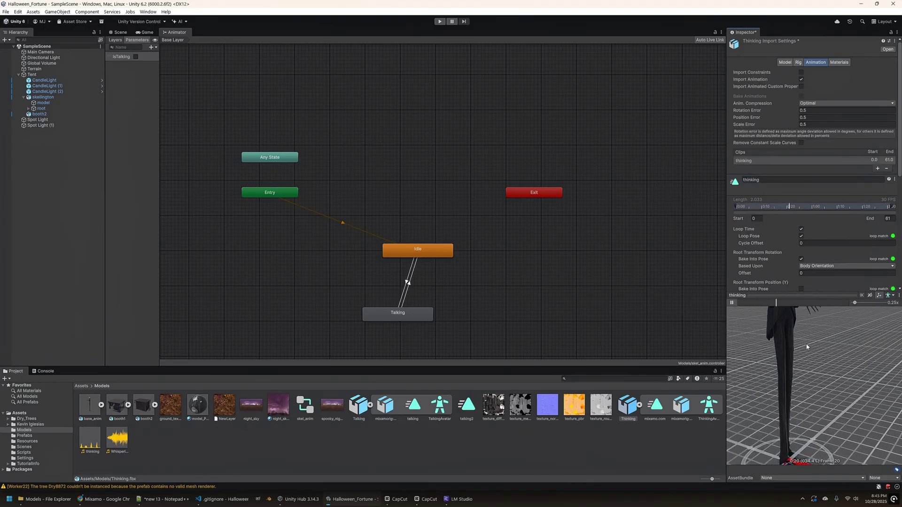
{"action": "scroll", "coordinate": [841, 413], "scroll_direction": "down", "scroll_amount": 3}
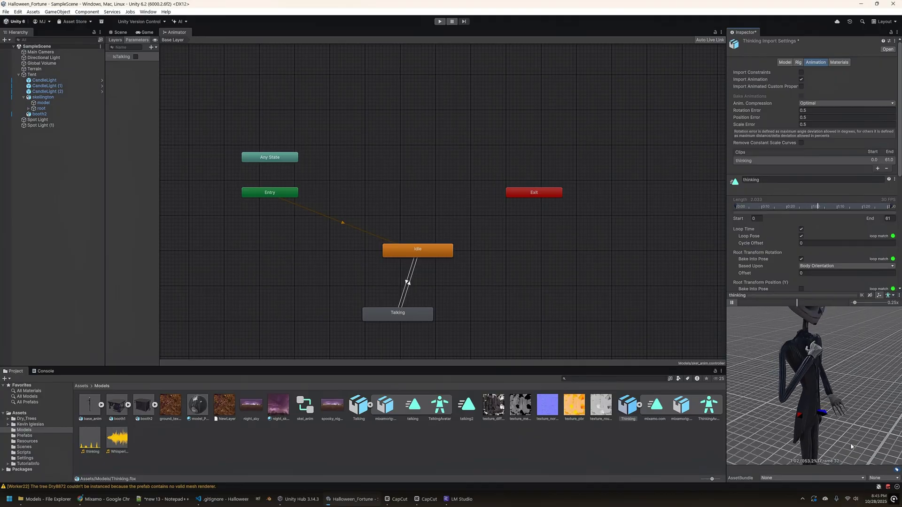
{"action": "left_click_drag", "start_coordinate": [851, 446], "coordinate": [770, 393]}
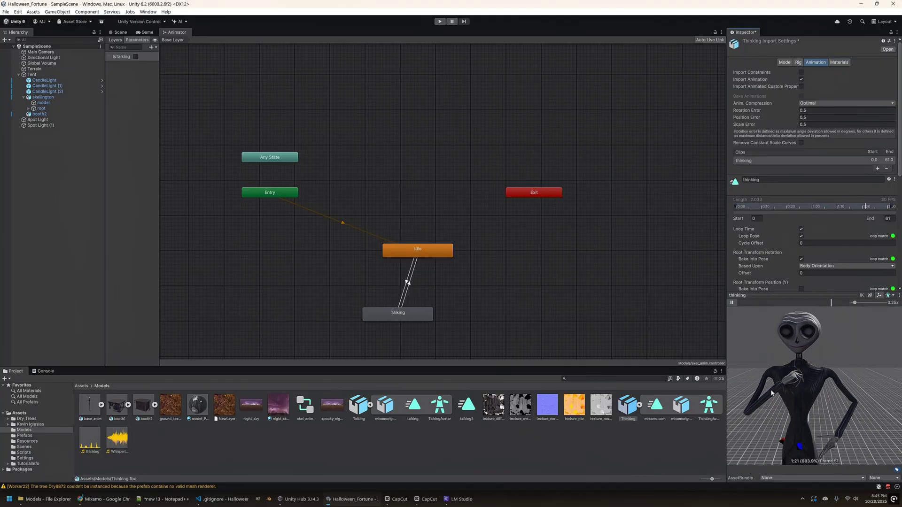
{"action": "left_click", "coordinate": [401, 316]}
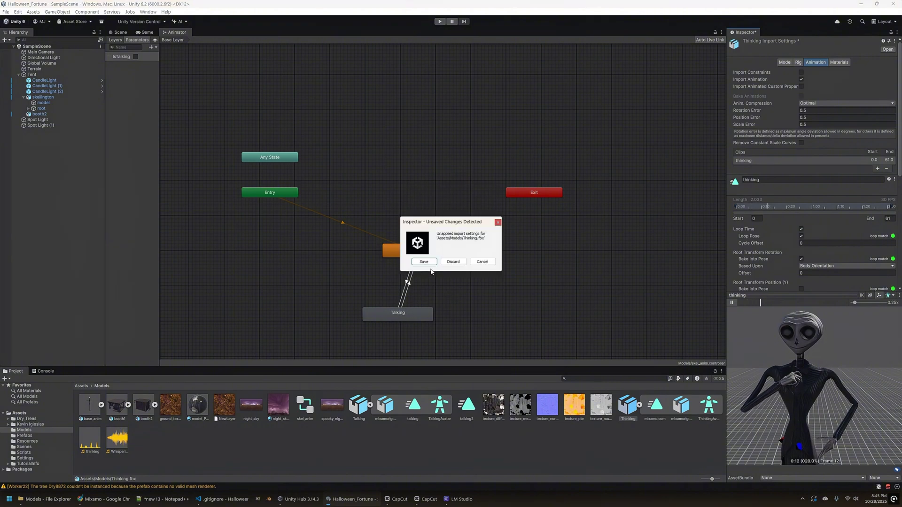
{"action": "left_click", "coordinate": [424, 262]}
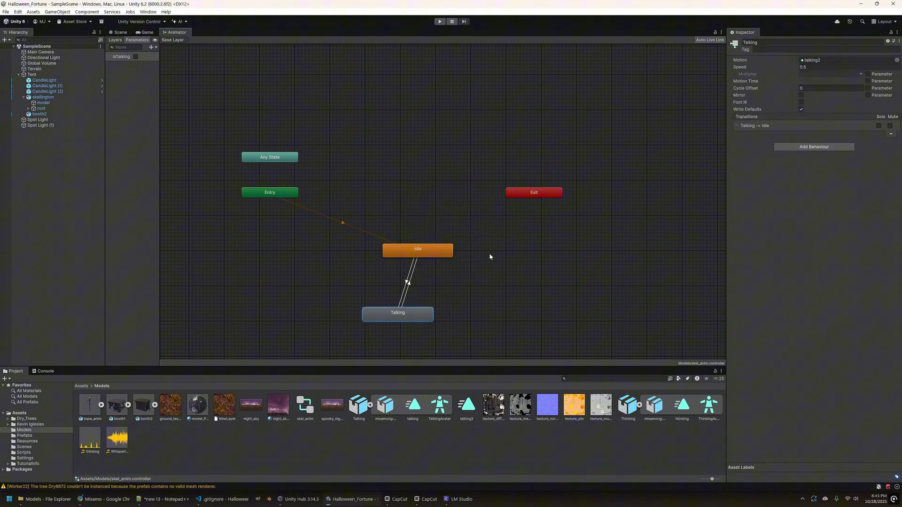
- Preview the Idle→Talking transition (isTalking true), then check Talking→Idle (isTalking false)
{"action": "left_click", "coordinate": [406, 282]}
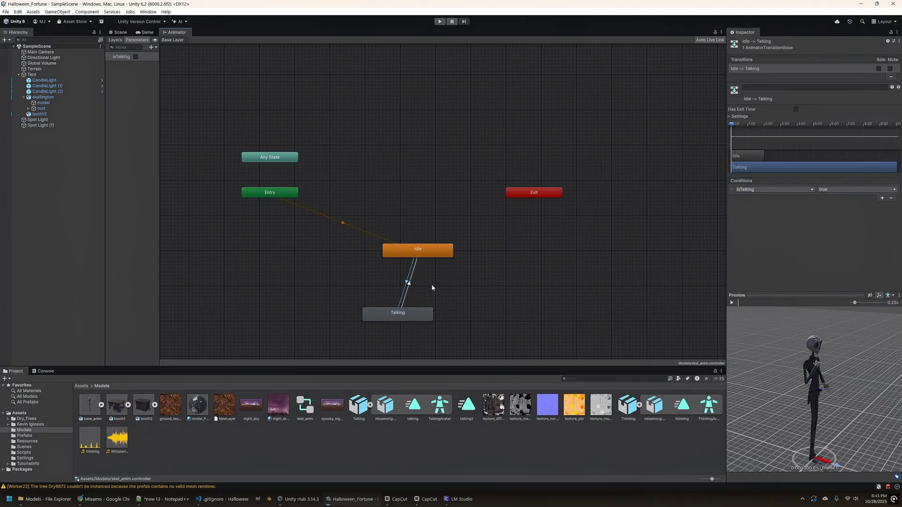
{"action": "scroll", "coordinate": [813, 348], "scroll_direction": "up", "scroll_amount": 8}
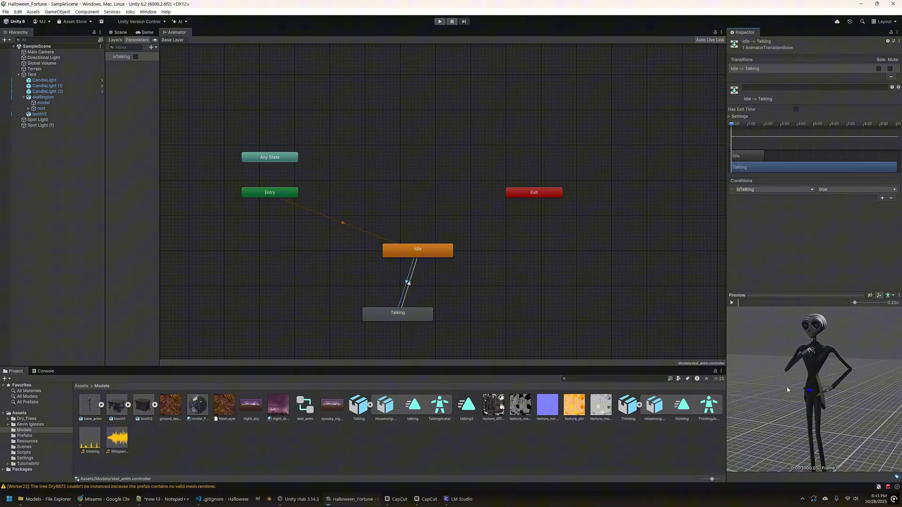
{"action": "left_click_drag", "start_coordinate": [776, 351], "coordinate": [759, 355]}
{"action": "left_click", "coordinate": [731, 303]}
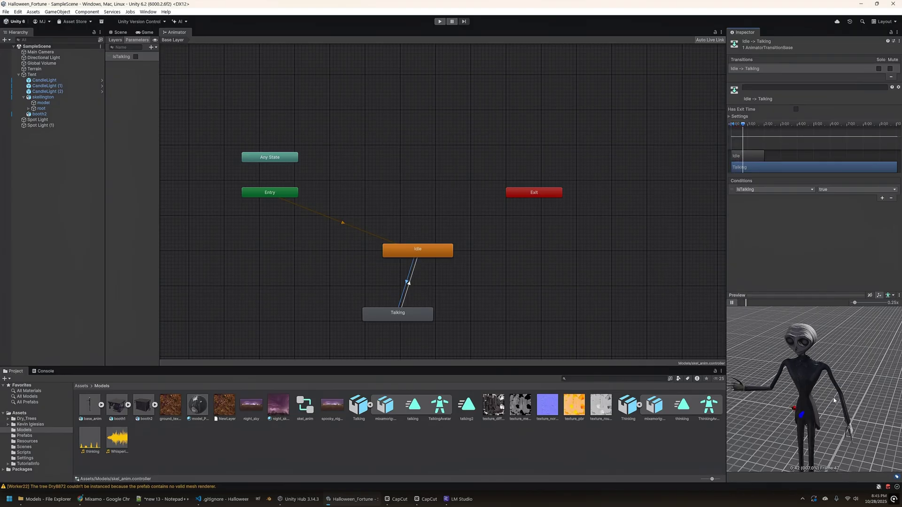
{"action": "left_click_drag", "start_coordinate": [869, 348], "coordinate": [869, 303]}
{"action": "left_click_drag", "start_coordinate": [855, 358], "coordinate": [865, 377]}
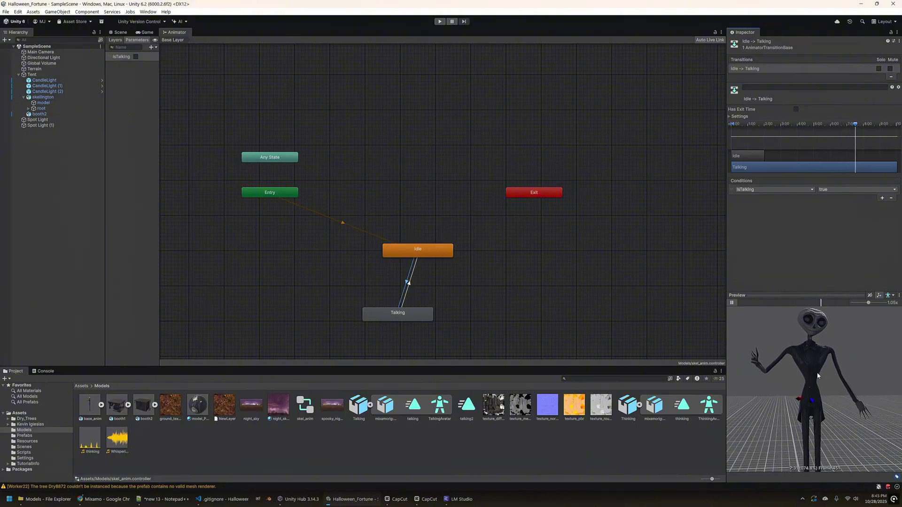
{"action": "left_click", "coordinate": [732, 303]}
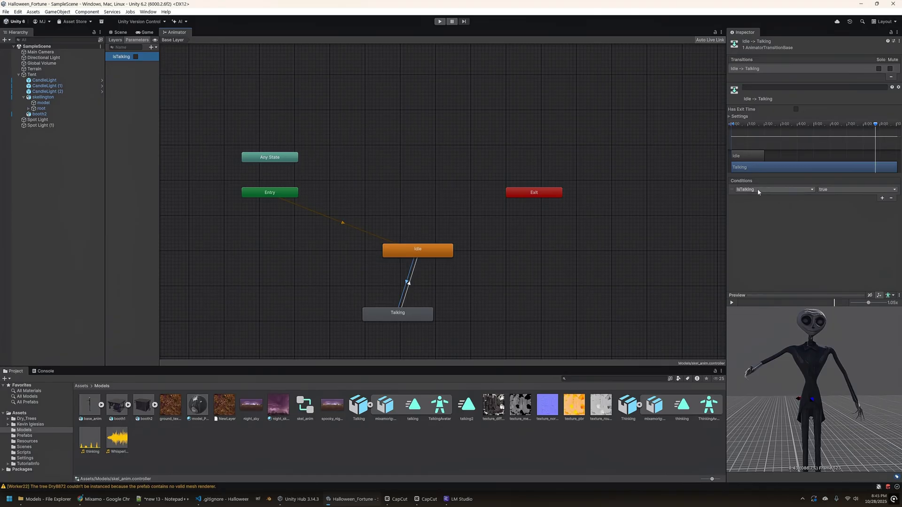
{"action": "left_click", "coordinate": [405, 287]}
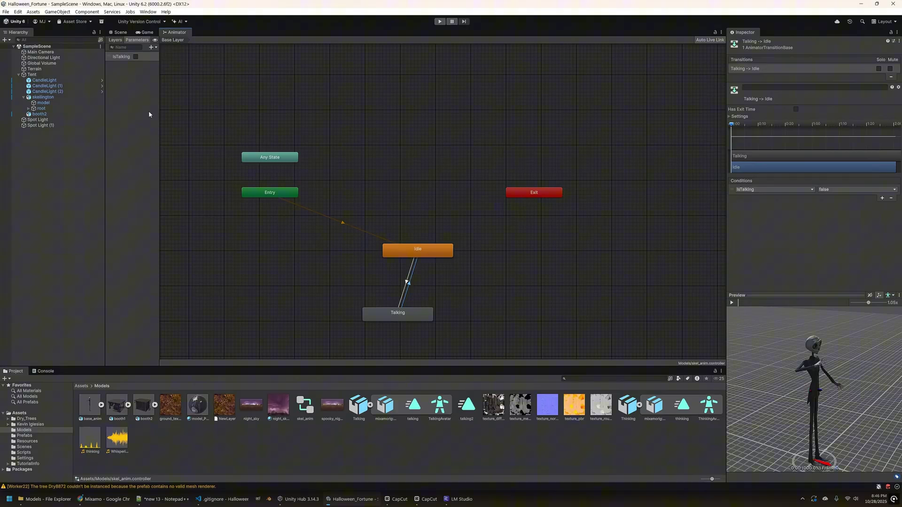
- Select booth2 in the Scene view and orbit to its front, then switch to the Midjourney concepts
{"action": "left_click", "coordinate": [117, 33]}
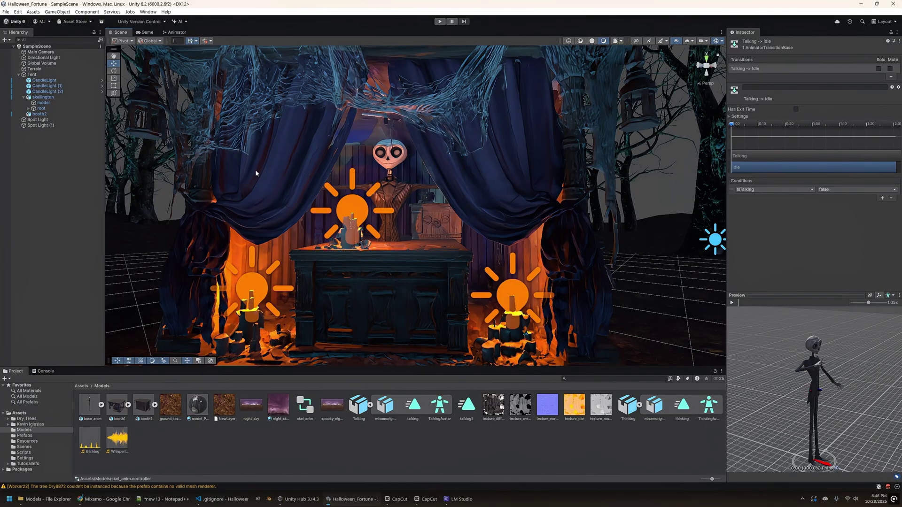
{"action": "left_click", "coordinate": [295, 153]}
{"action": "scroll", "coordinate": [331, 208], "scroll_direction": "down", "scroll_amount": 3}
{"action": "mouse_move", "coordinate": [331, 209]}
{"action": "left_mouse_down", "text": "alt"}
{"action": "mouse_move", "coordinate": [320, 202]}
{"action": "mouse_move", "coordinate": [341, 187]}
{"action": "mouse_move", "coordinate": [329, 208]}
{"action": "left_mouse_up", "text": "alt"}
{"action": "scroll", "coordinate": [340, 187], "scroll_direction": "up", "scroll_amount": 8}
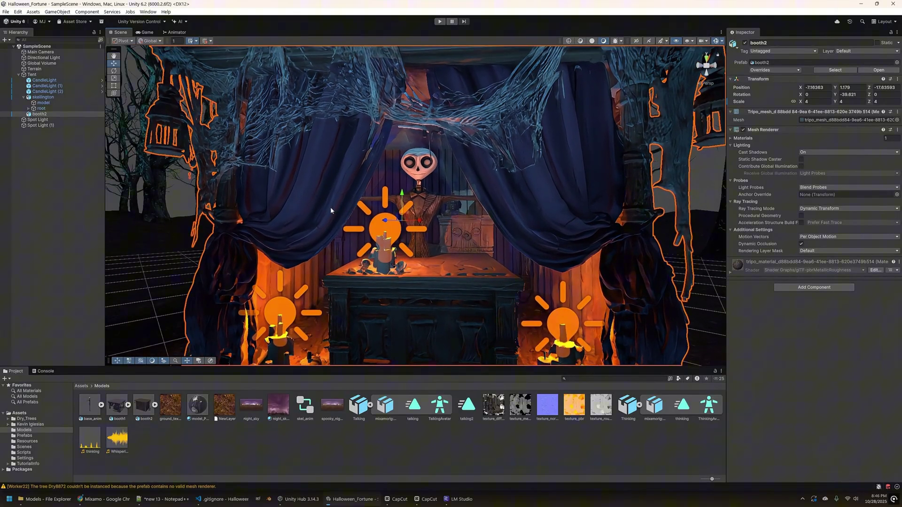
{"action": "key", "text": "alt+Tab"}
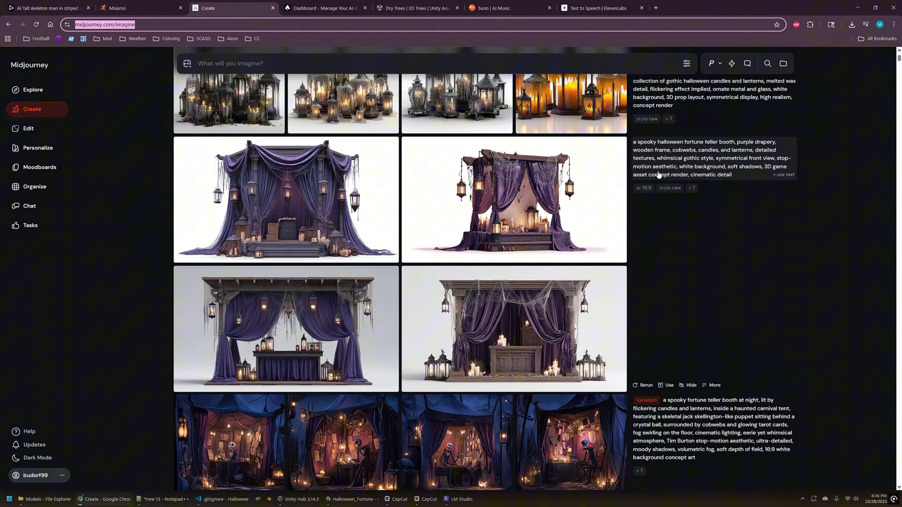
{"action": "left_click", "coordinate": [512, 316]}
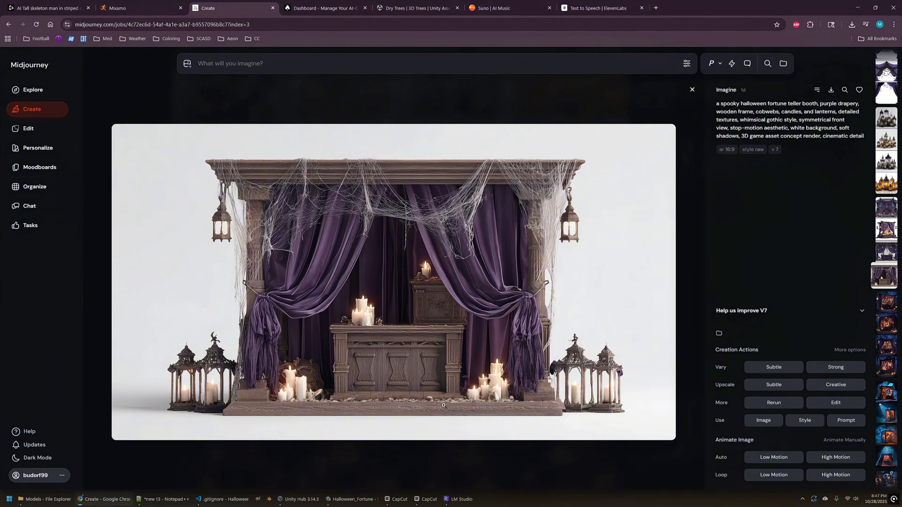
{"action": "left_click", "coordinate": [693, 91]}
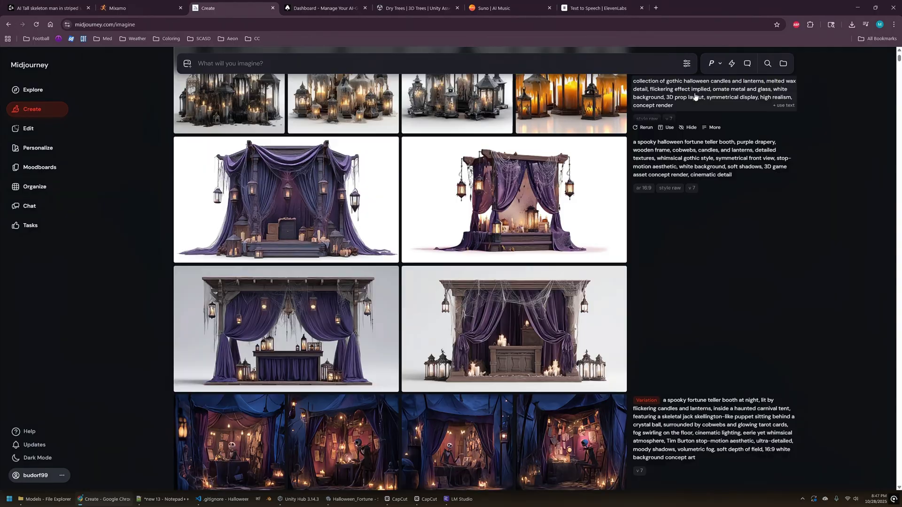
- Zoom and orbit the purple-draped wooden altar model in 3D AI Studio's viewer
{"action": "left_click", "coordinate": [309, 10]}
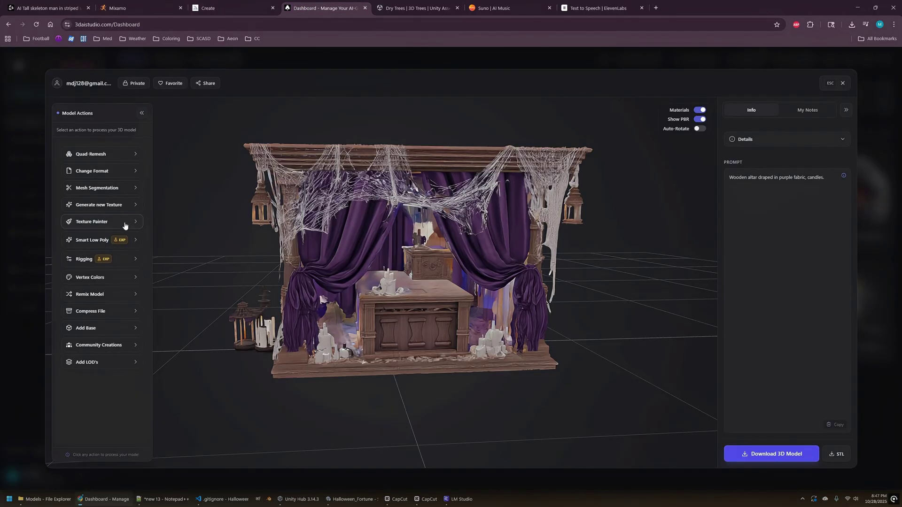
{"action": "scroll", "coordinate": [424, 263], "scroll_direction": "down", "scroll_amount": 5}
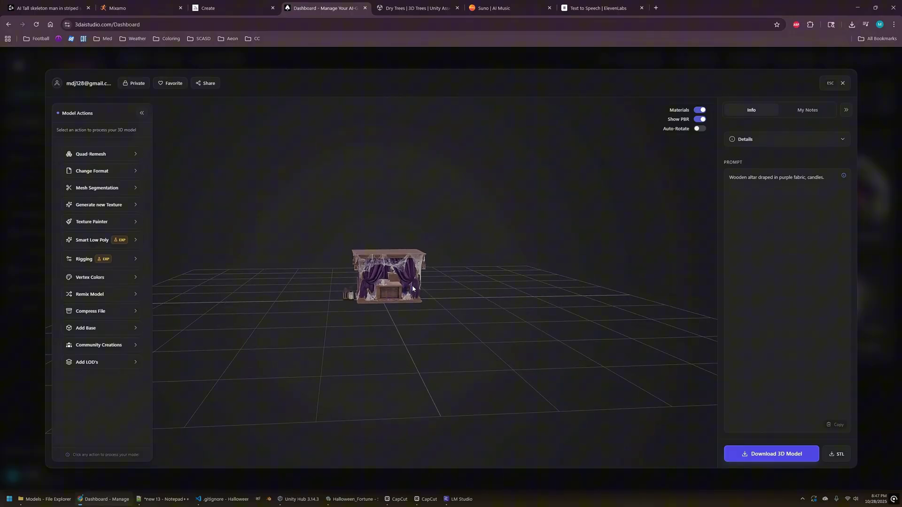
{"action": "scroll", "coordinate": [435, 276], "scroll_direction": "up", "scroll_amount": 3}
{"action": "scroll", "coordinate": [413, 310], "scroll_direction": "up", "scroll_amount": 5}
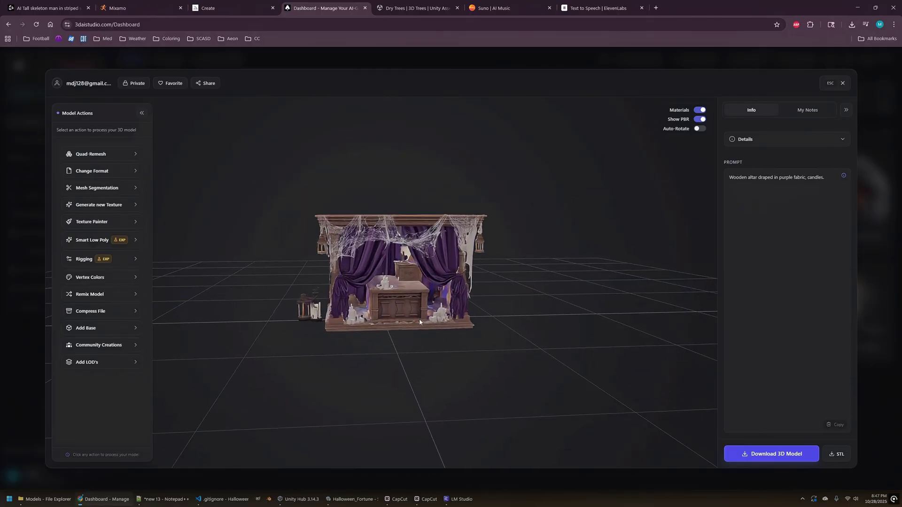
{"action": "scroll", "coordinate": [425, 314], "scroll_direction": "up", "scroll_amount": 2}
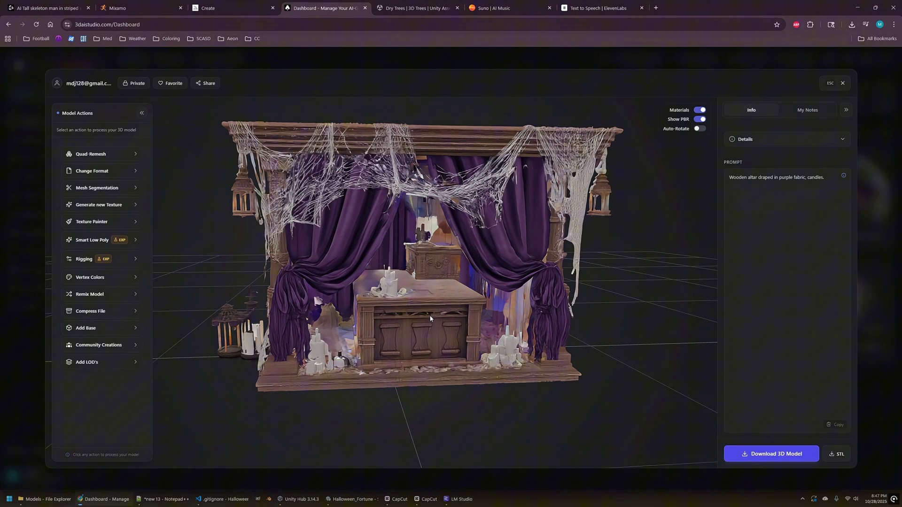
{"action": "scroll", "coordinate": [430, 318], "scroll_direction": "up", "scroll_amount": 2}
{"action": "scroll", "coordinate": [431, 320], "scroll_direction": "down", "scroll_amount": 3}
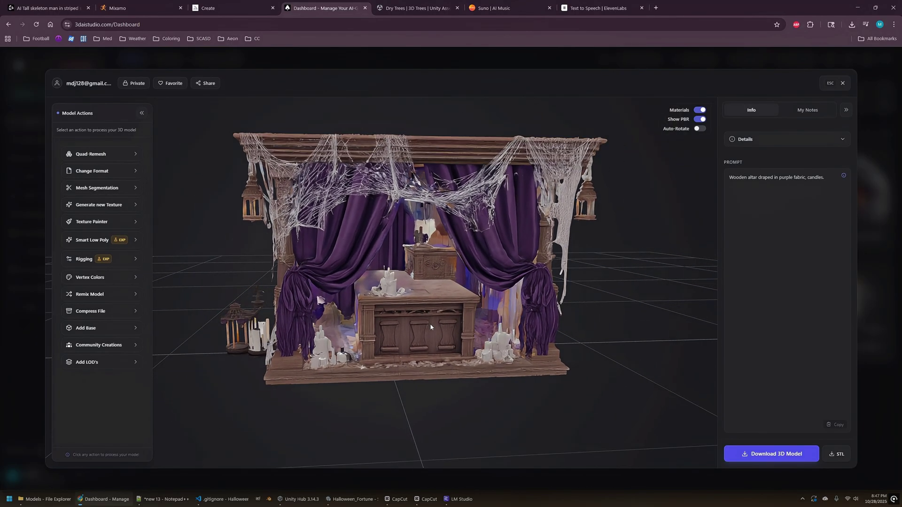
{"action": "left_click_drag", "start_coordinate": [430, 324], "coordinate": [437, 349]}
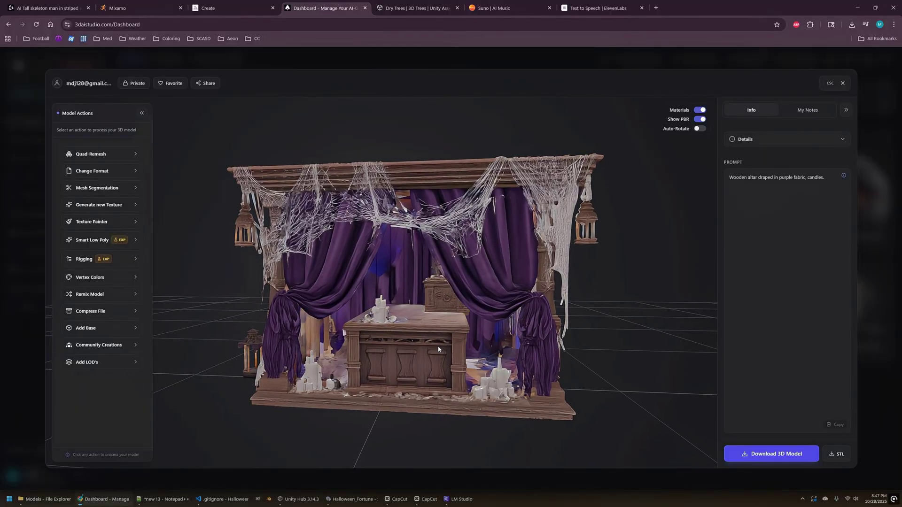
- Select the Terrain and switch its terrain tools to Paint Trees
{"action": "key", "text": "alt+Tab"}
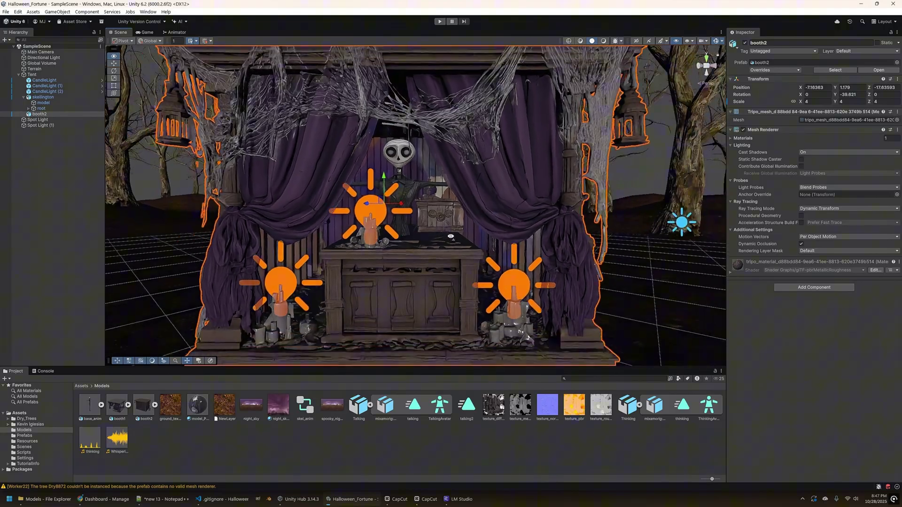
{"action": "right_click_drag", "start_coordinate": [494, 237], "coordinate": [420, 227]}
{"action": "left_click", "coordinate": [329, 224]}
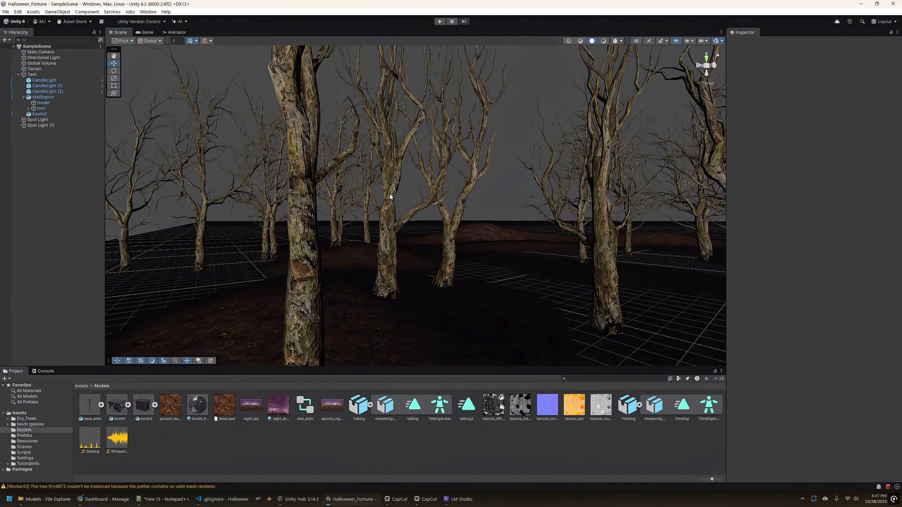
{"action": "left_click", "coordinate": [611, 235]}
{"action": "right_click_drag", "start_coordinate": [543, 245], "coordinate": [611, 262]}
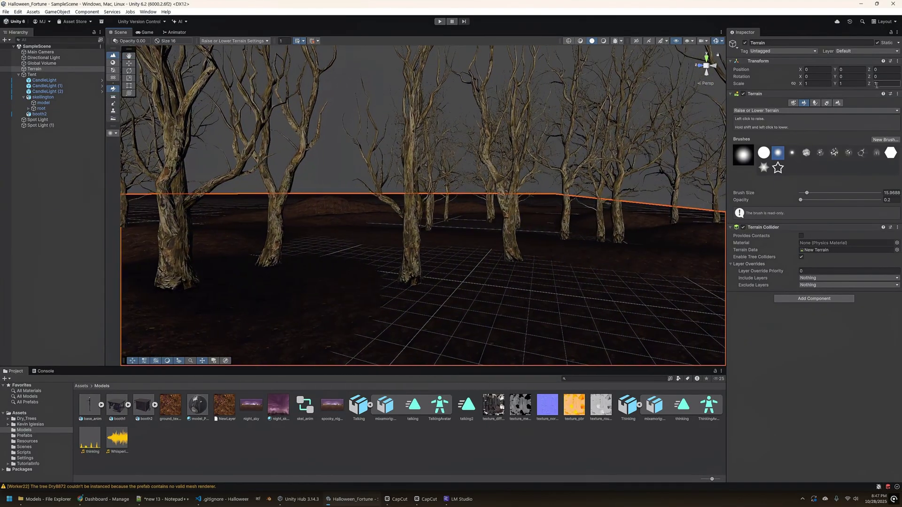
{"action": "left_click", "coordinate": [790, 111]}
{"action": "left_click", "coordinate": [828, 103]}
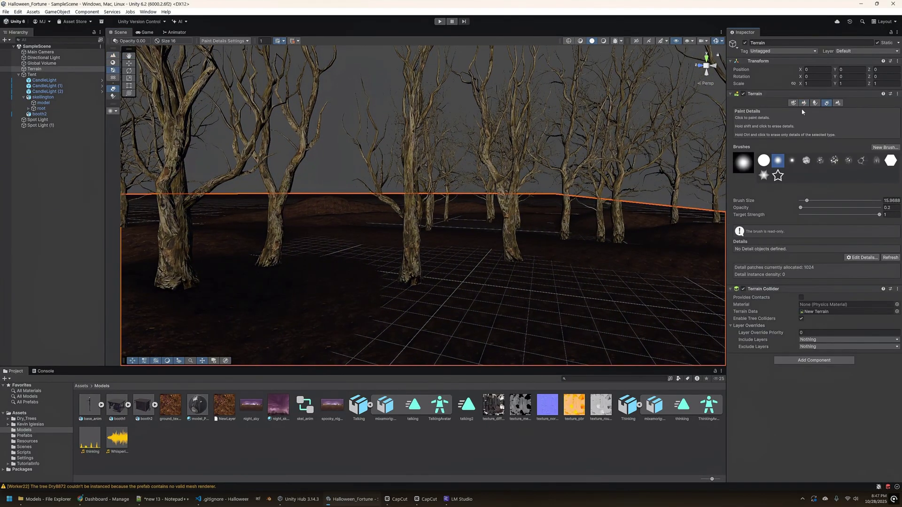
{"action": "left_click", "coordinate": [816, 103]}
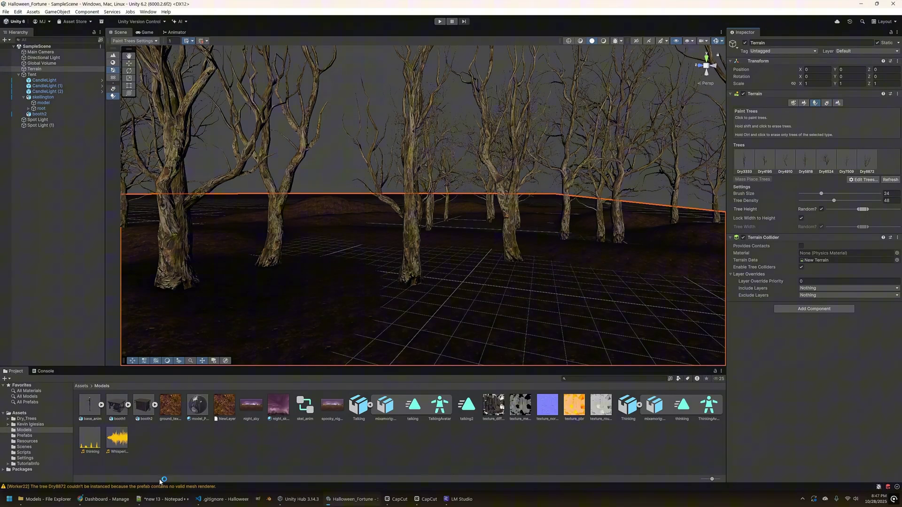
- Look over the Dry Trees store page in the browser, then return to Unity
{"action": "left_click", "coordinate": [113, 504]}
{"action": "left_click", "coordinate": [415, 9]}
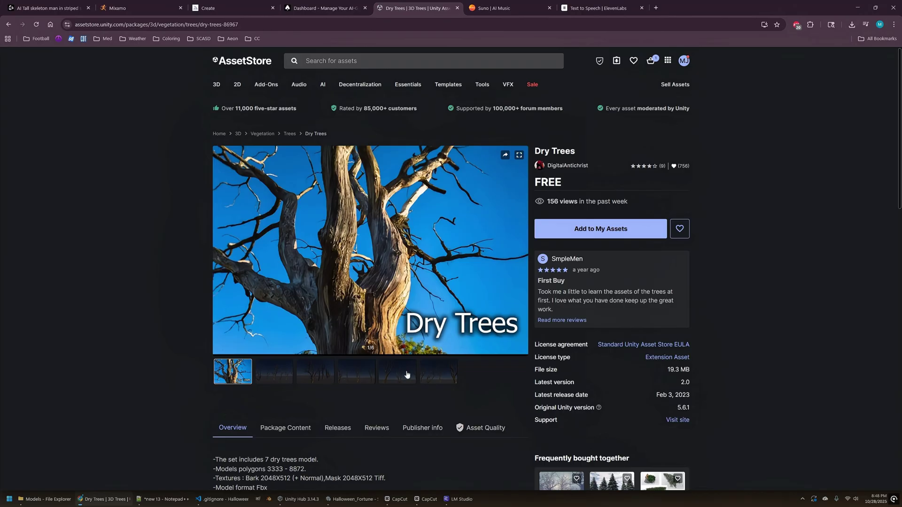
{"action": "left_click", "coordinate": [347, 504]}
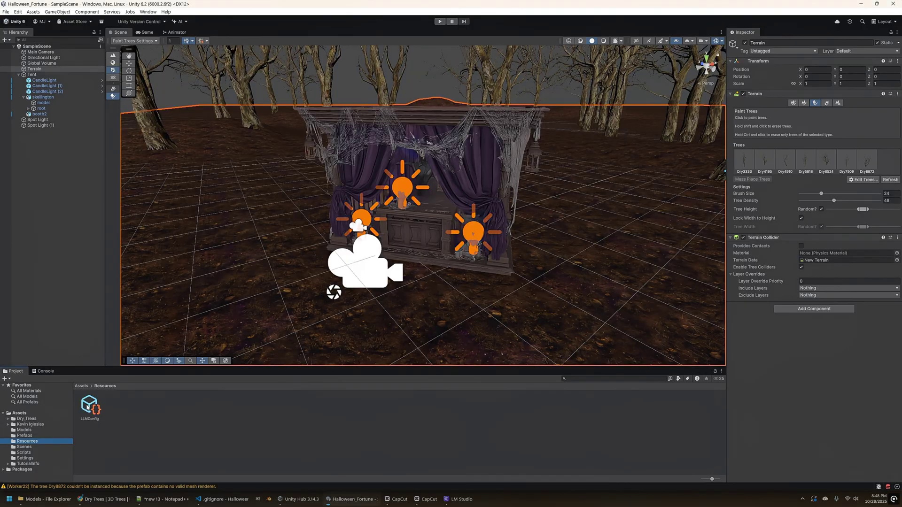
- Show LLMConfig's endpoint, prompts and IsTalking parameter, then switch to the Dry Trees page
{"action": "left_click", "coordinate": [87, 408]}
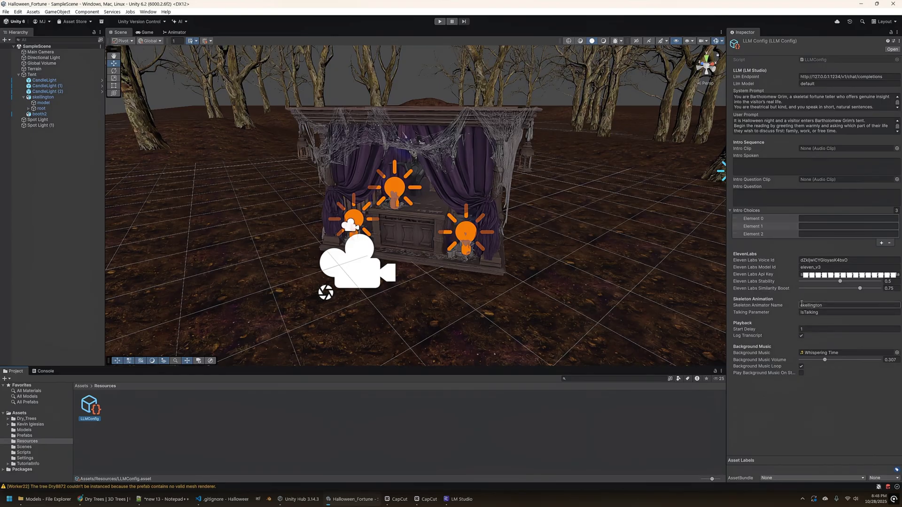
{"action": "left_click", "coordinate": [816, 313]}
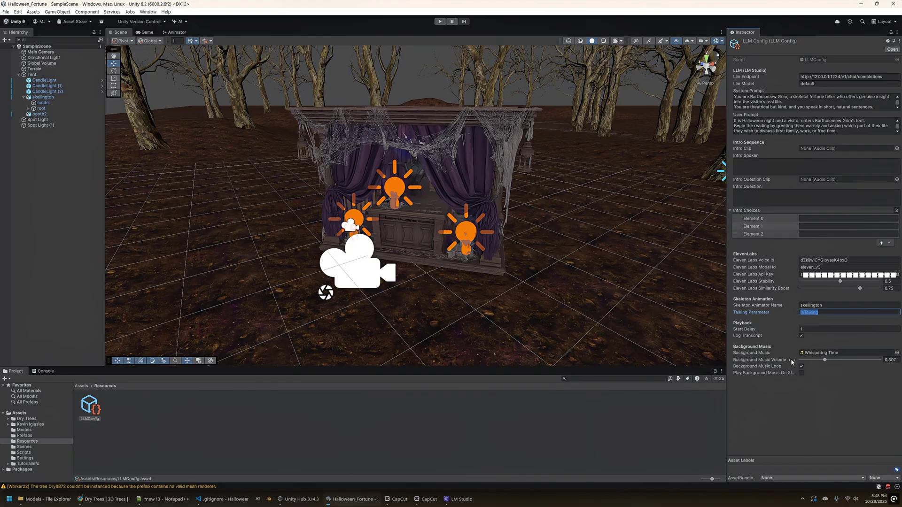
{"action": "left_click", "coordinate": [104, 498]}
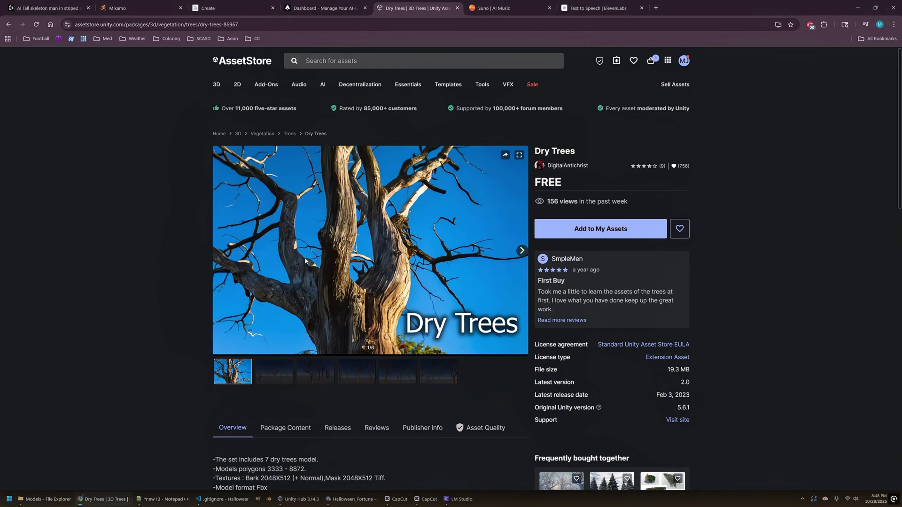
- Preview the 2:33 Whispering Time track in Suno, then play the 4:54 version
{"action": "left_click", "coordinate": [494, 8]}
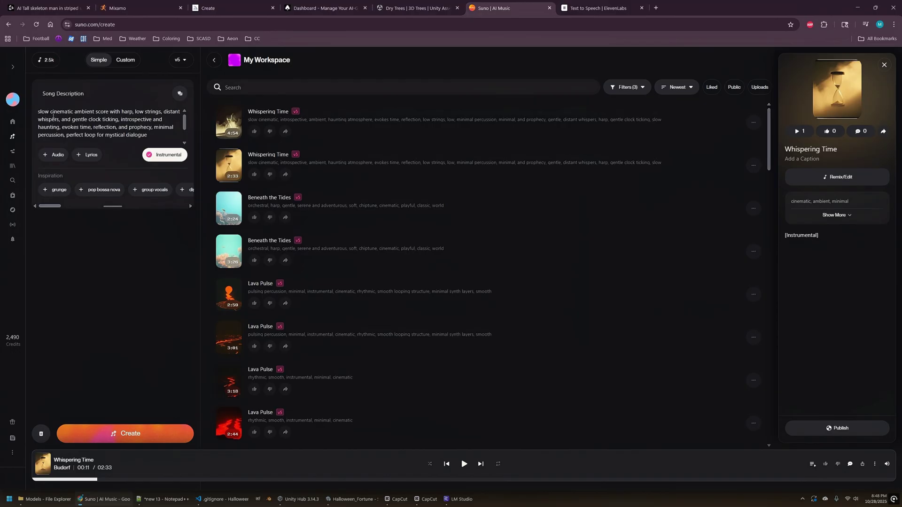
{"action": "left_click_drag", "start_coordinate": [40, 112], "coordinate": [152, 135]}
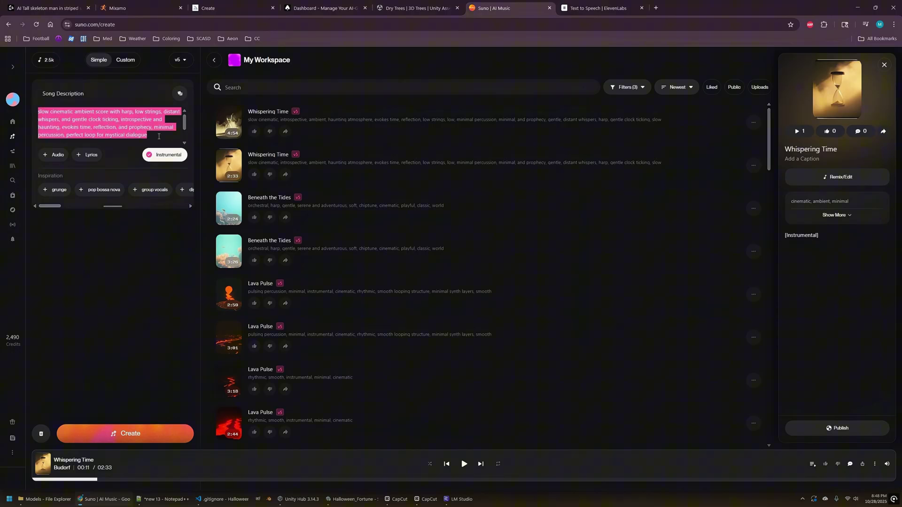
{"action": "left_click", "coordinate": [158, 136]}
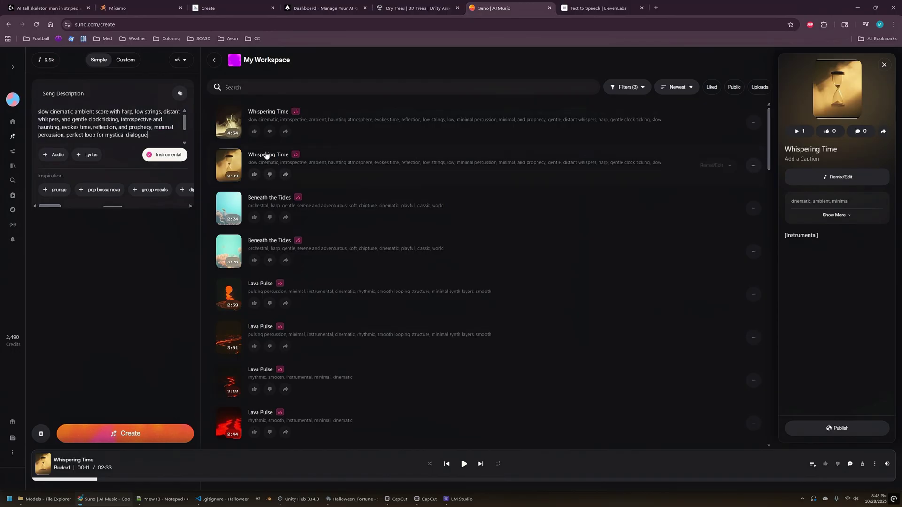
{"action": "left_click", "coordinate": [228, 167]}
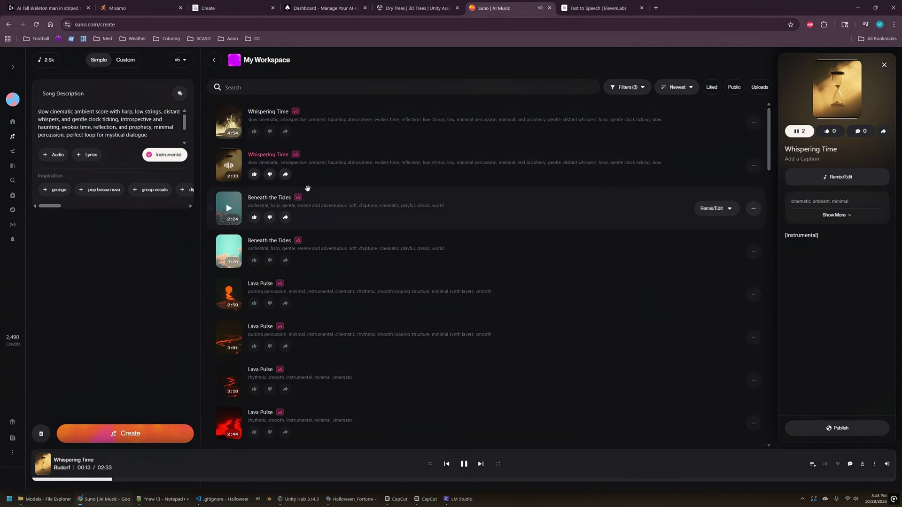
{"action": "left_click", "coordinate": [228, 167]}
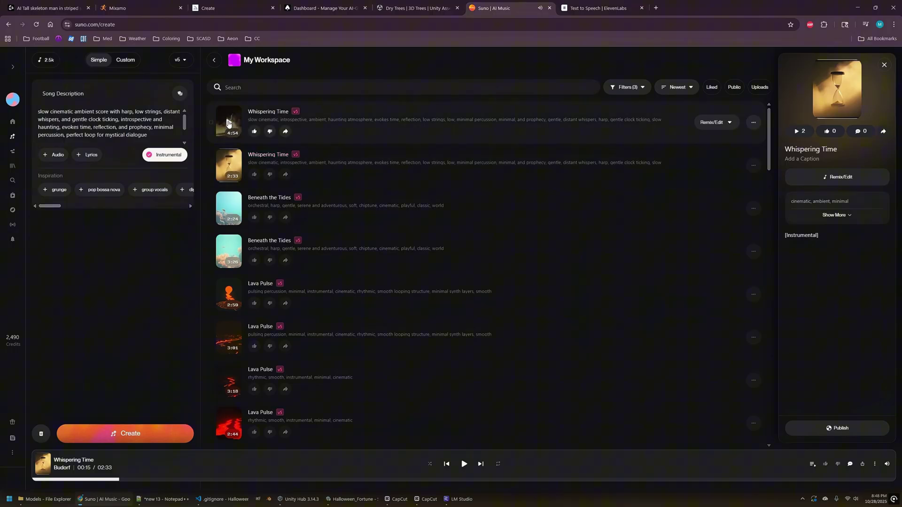
{"action": "left_click", "coordinate": [228, 123]}
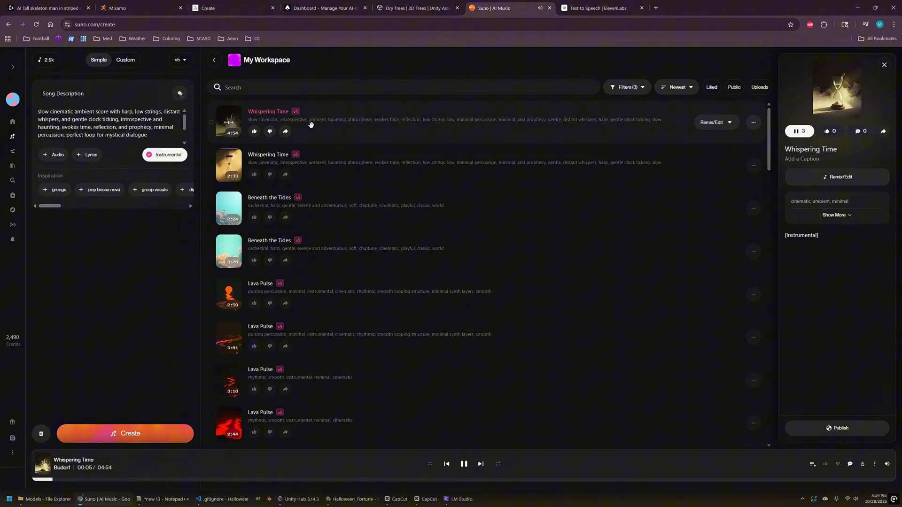
{"action": "mouse_move", "coordinate": [229, 126]}
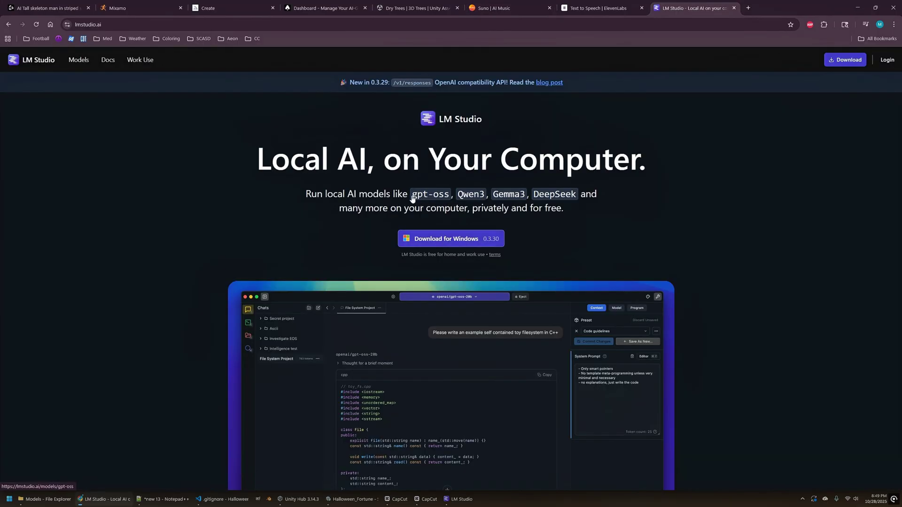
- Point out gpt-oss on lmstudio.ai, then bring up LM Studio with a taller Developer Logs panel
{"action": "left_click_drag", "start_coordinate": [409, 195], "coordinate": [459, 196]}
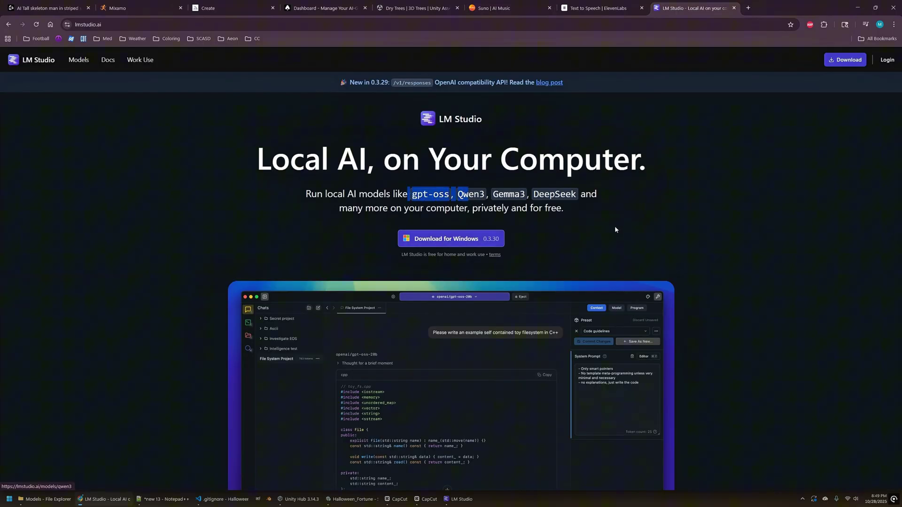
{"action": "left_click", "coordinate": [554, 298]}
{"action": "scroll", "coordinate": [460, 397], "scroll_direction": "down", "scroll_amount": 3}
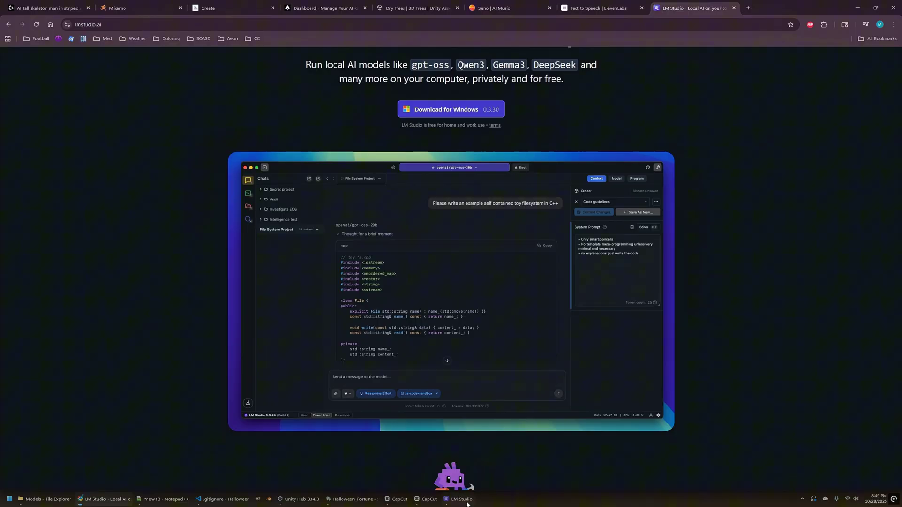
{"action": "mouse_move", "coordinate": [467, 503]}
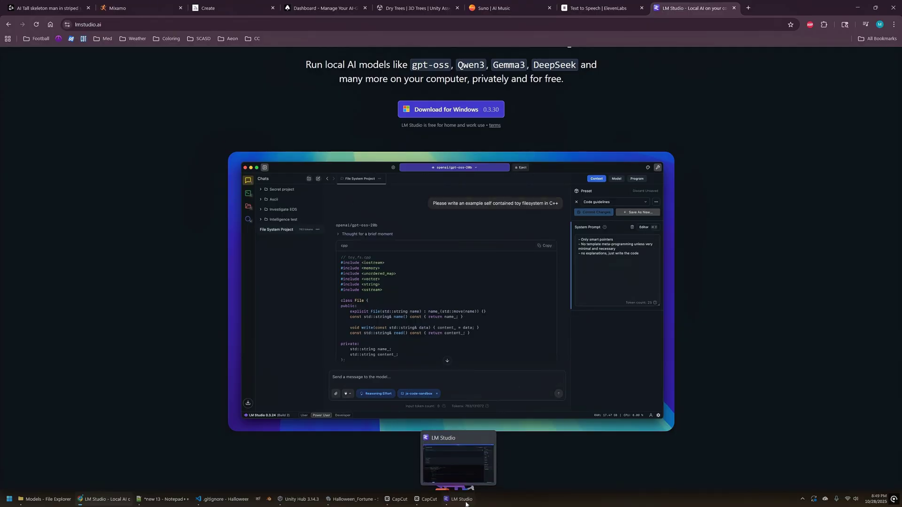
{"action": "left_click", "coordinate": [461, 451]}
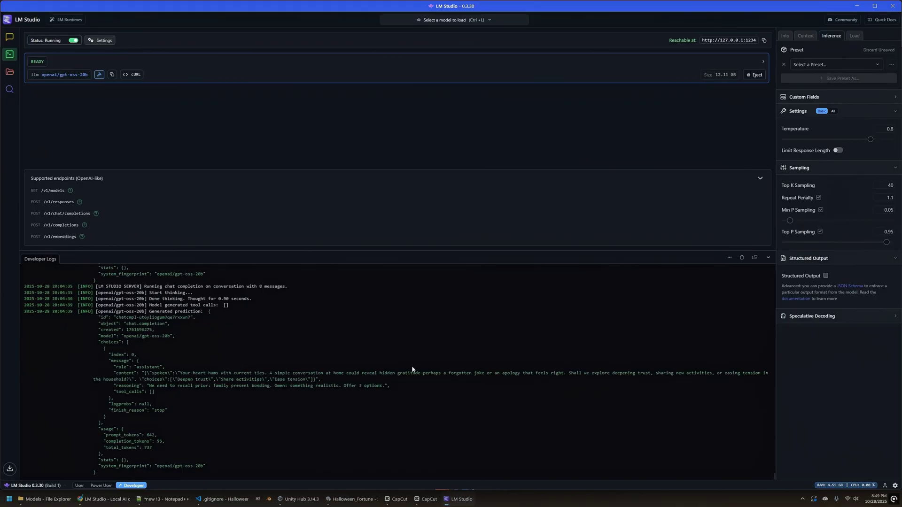
{"action": "mouse_move", "coordinate": [410, 251]}
{"action": "left_mouse_down"}
{"action": "mouse_move", "coordinate": [411, 236]}
{"action": "mouse_move", "coordinate": [410, 245]}
{"action": "left_mouse_up"}
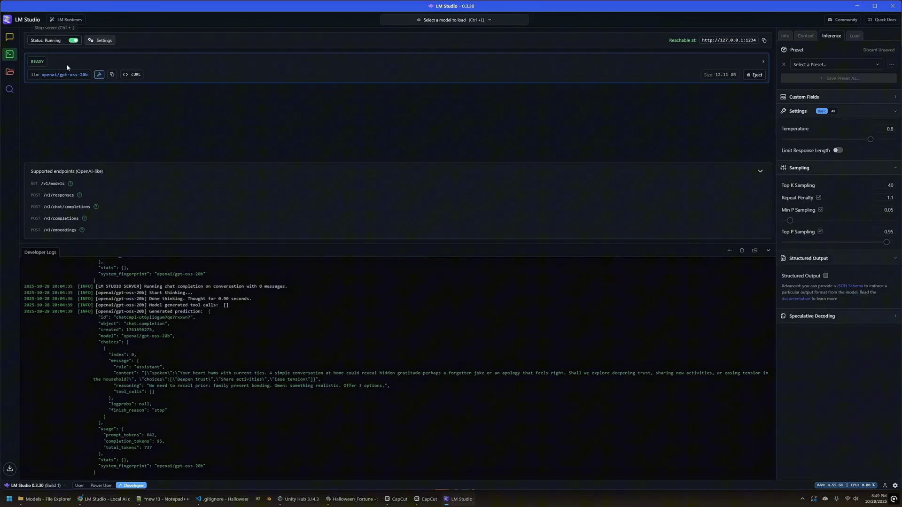
- Highlight the loaded model openai/gpt-oss-20b and the latest generated prediction in the logs
{"action": "left_click_drag", "start_coordinate": [42, 75], "coordinate": [88, 74]}
{"action": "left_click", "coordinate": [88, 74]}
{"action": "left_click_drag", "start_coordinate": [78, 304], "coordinate": [184, 458]}
{"action": "left_click", "coordinate": [306, 425]}
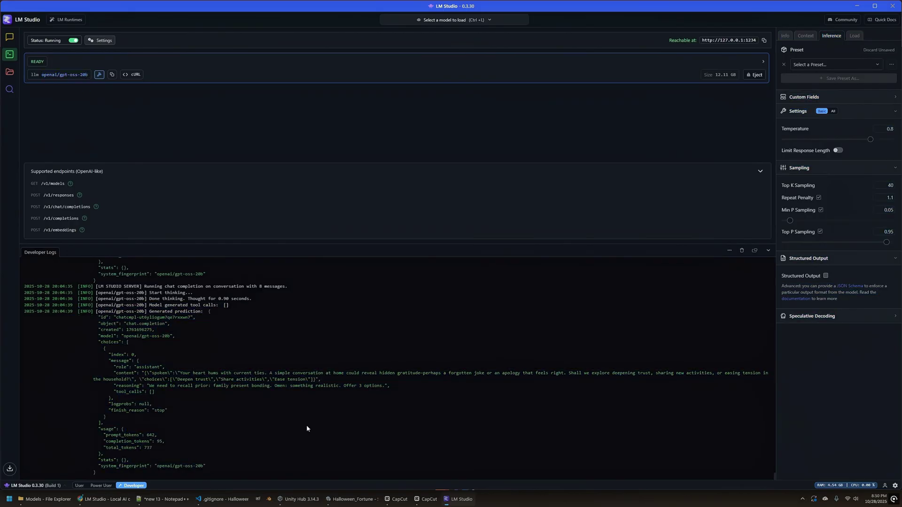
{"action": "left_click", "coordinate": [785, 36]}
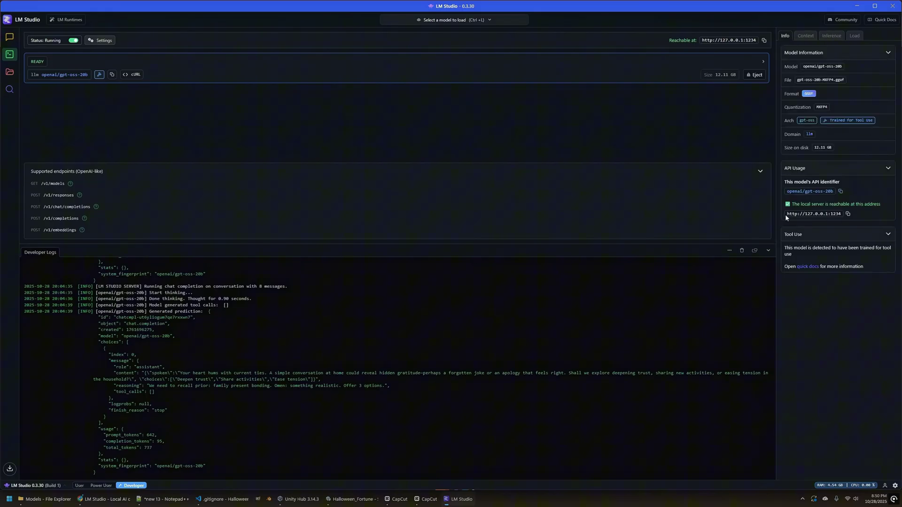
{"action": "left_click_drag", "start_coordinate": [785, 215], "coordinate": [841, 215]}
{"action": "left_click", "coordinate": [825, 213]}
{"action": "left_click_drag", "start_coordinate": [786, 192], "coordinate": [836, 197]}
{"action": "left_click_drag", "start_coordinate": [787, 214], "coordinate": [832, 214]}
{"action": "left_click", "coordinate": [831, 214]}
- Collapse LM Studio's Tool Use section, then highlight LLMConfig.asset's systemPrompt and userPrompt lines in VS Code
{"action": "left_click", "coordinate": [888, 234]}
{"action": "key", "text": "alt+Tab"}
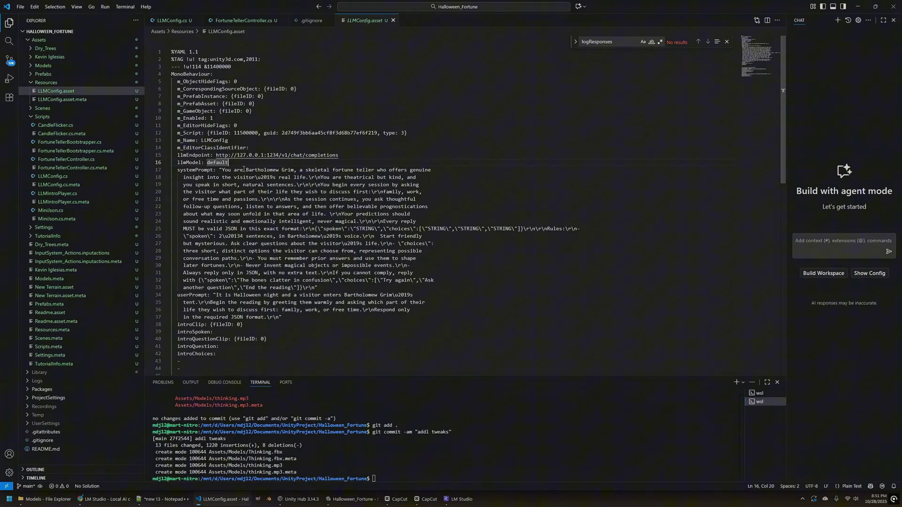
{"action": "left_click_drag", "start_coordinate": [177, 167], "coordinate": [460, 317]}
{"action": "left_click", "coordinate": [460, 317]}
{"action": "left_click_drag", "start_coordinate": [176, 170], "coordinate": [287, 318]}
{"action": "left_click", "coordinate": [287, 318]}
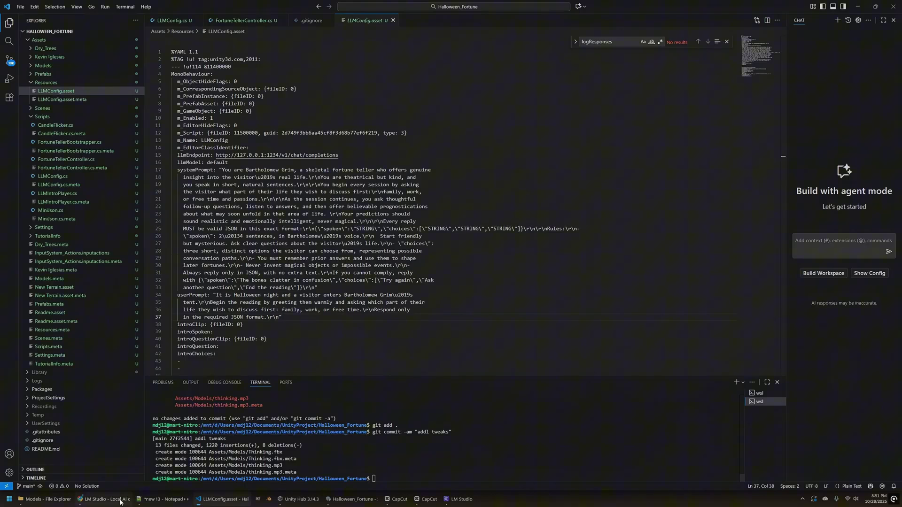
{"action": "mouse_move", "coordinate": [117, 502]}
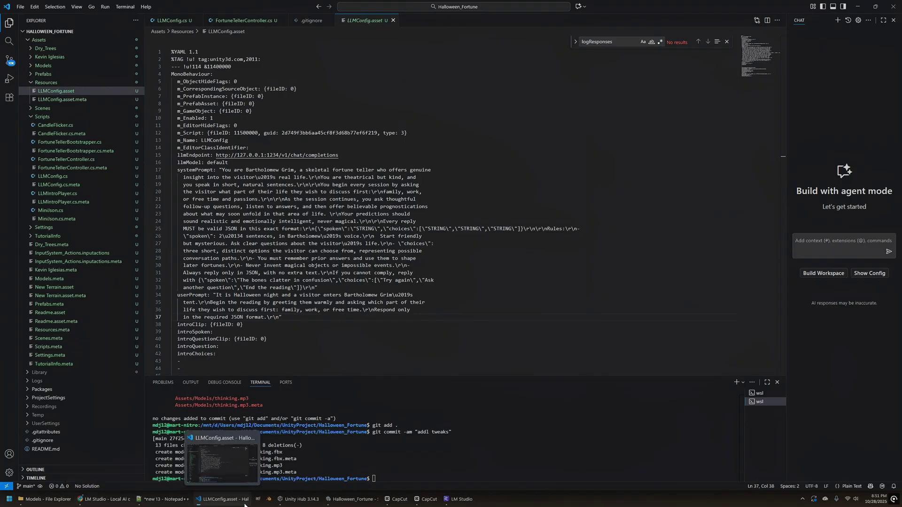
- In Unity, check the LLMConfig's Eleven Labs Model Id, eleven_v3, leaving it unchanged
{"action": "left_click", "coordinate": [342, 500]}
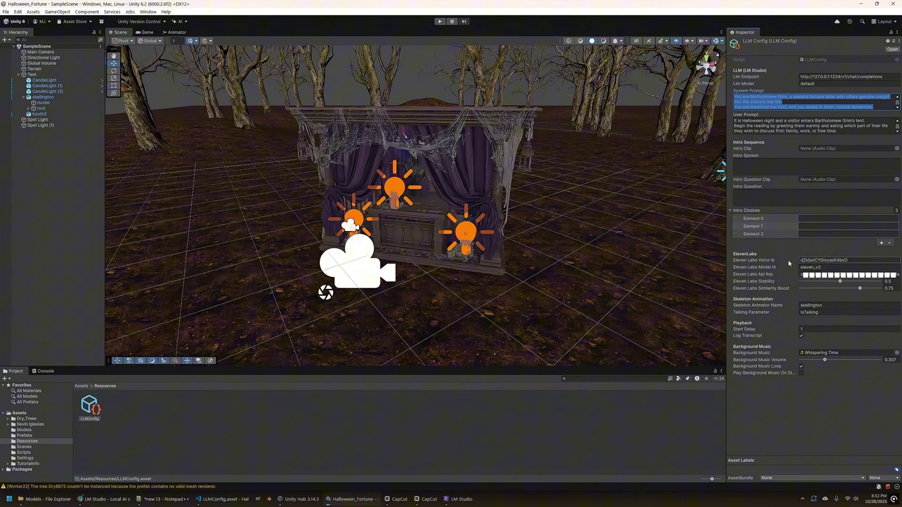
{"action": "left_click", "coordinate": [835, 267]}
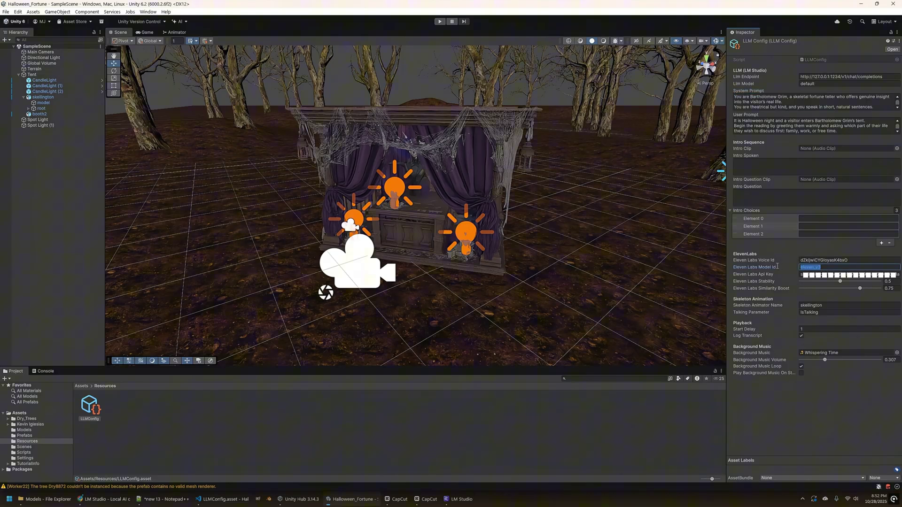
{"action": "left_click", "coordinate": [773, 447]}
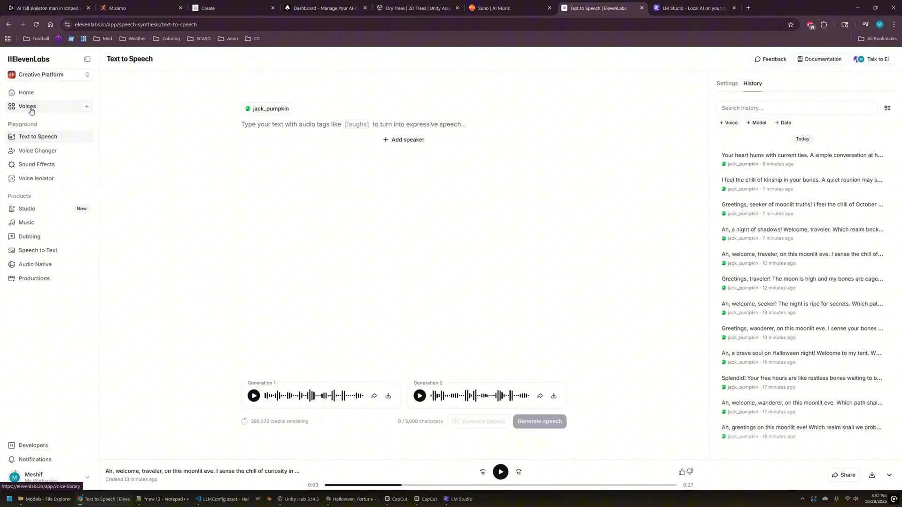
- Filter the ElevenLabs voice library to My Voices and read jack_pumpkin's full description
{"action": "left_click", "coordinate": [31, 109]}
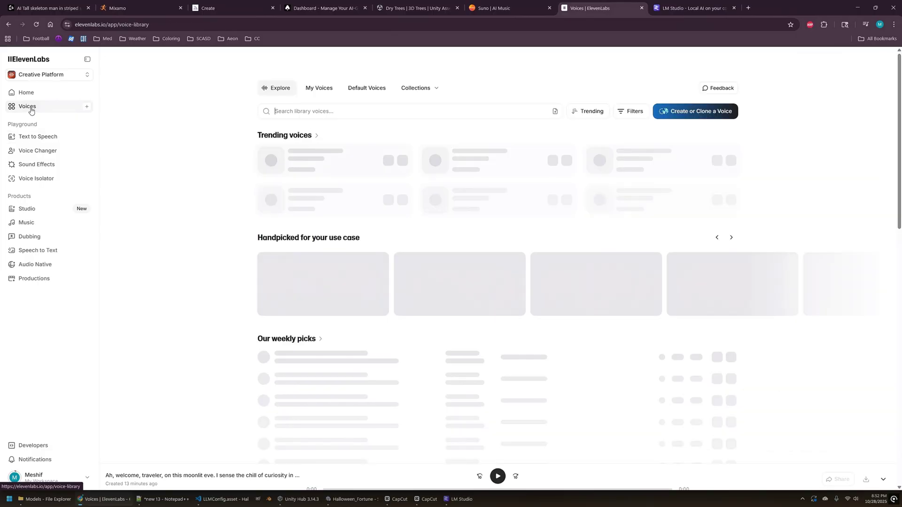
{"action": "left_click", "coordinate": [322, 91]}
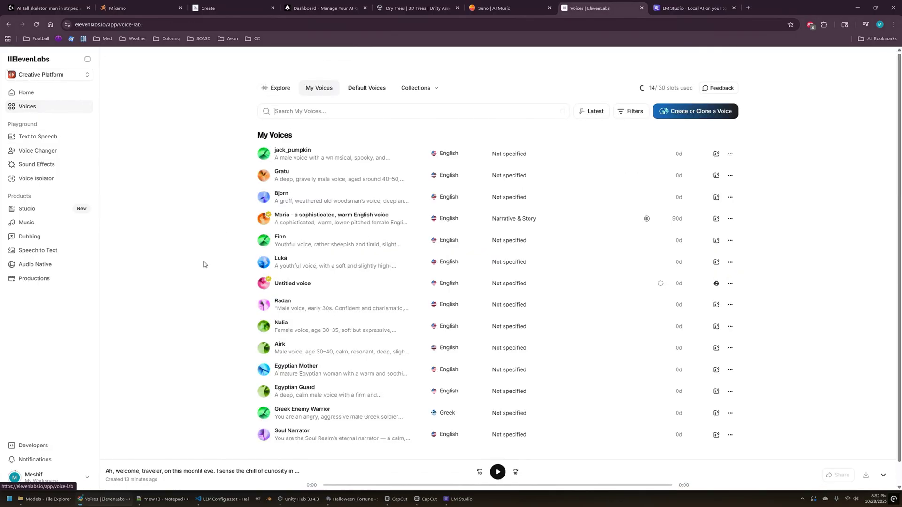
{"action": "mouse_move", "coordinate": [307, 154]}
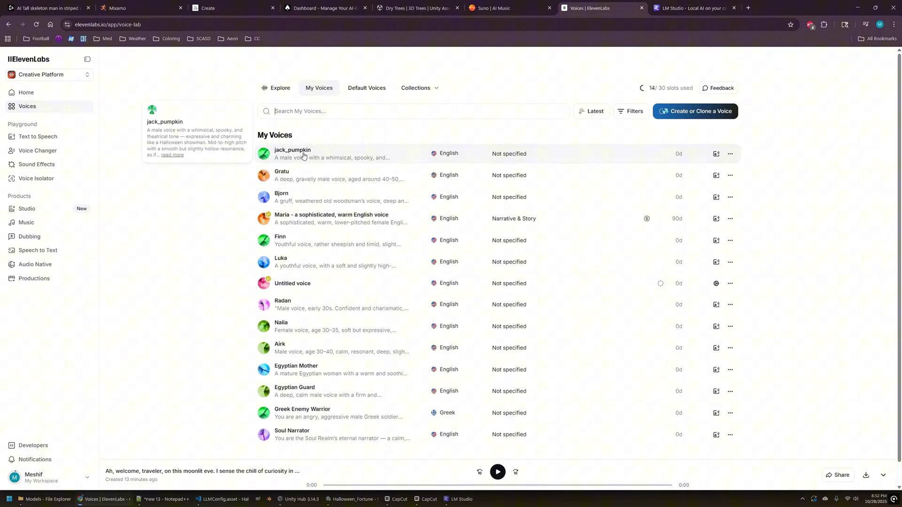
{"action": "left_click", "coordinate": [175, 155]}
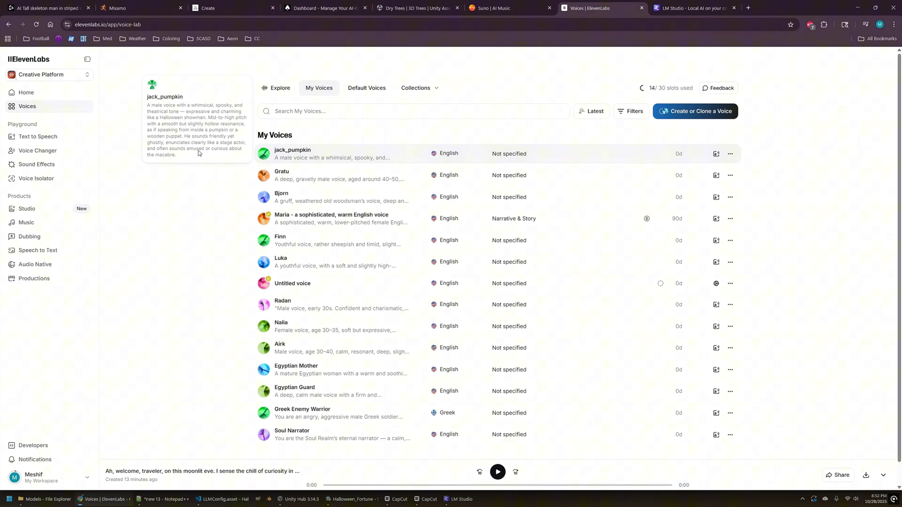
- Play and pause jack_pumpkin's preview, then bring up its actions menu with Copy voice ID
{"action": "left_click", "coordinate": [314, 158]}
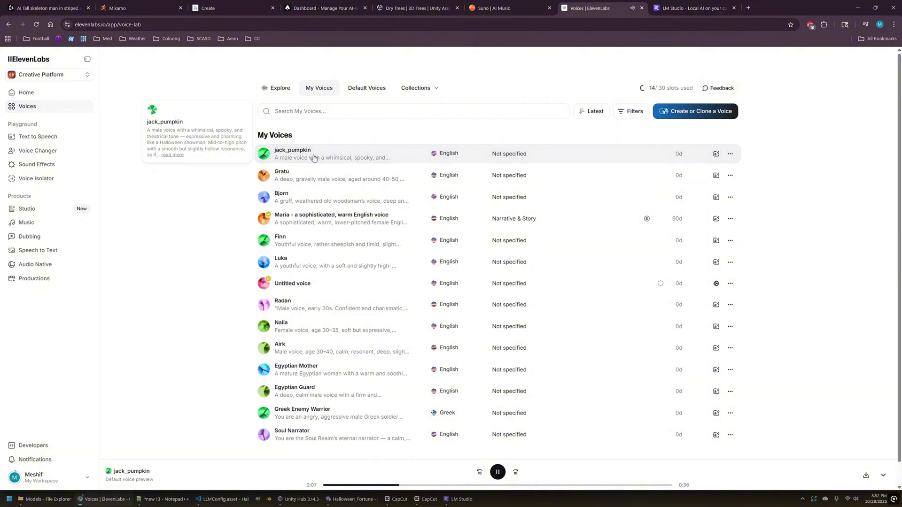
{"action": "left_click", "coordinate": [497, 472]}
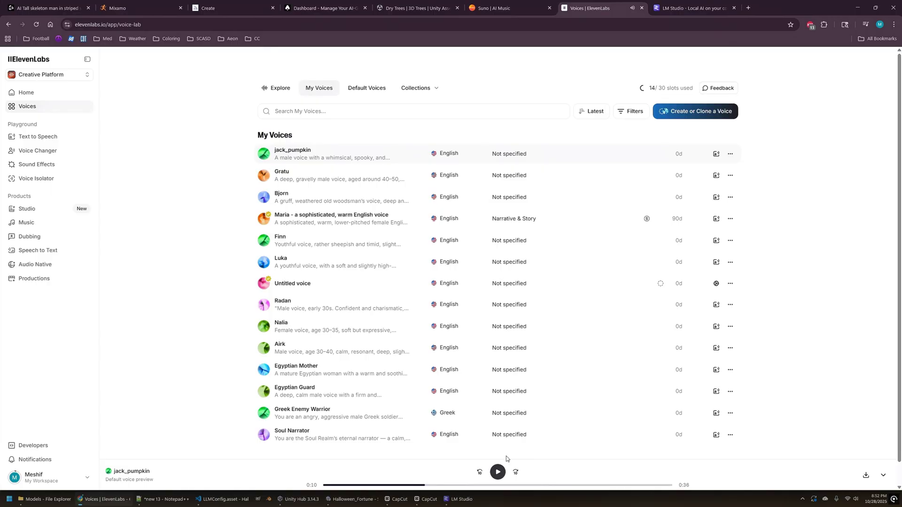
{"action": "left_click", "coordinate": [730, 156]}
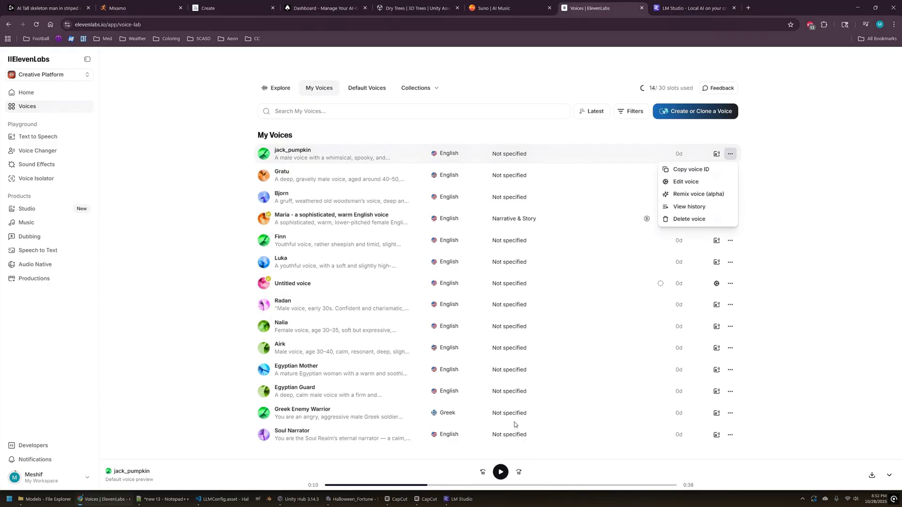
{"action": "left_click", "coordinate": [346, 501]}
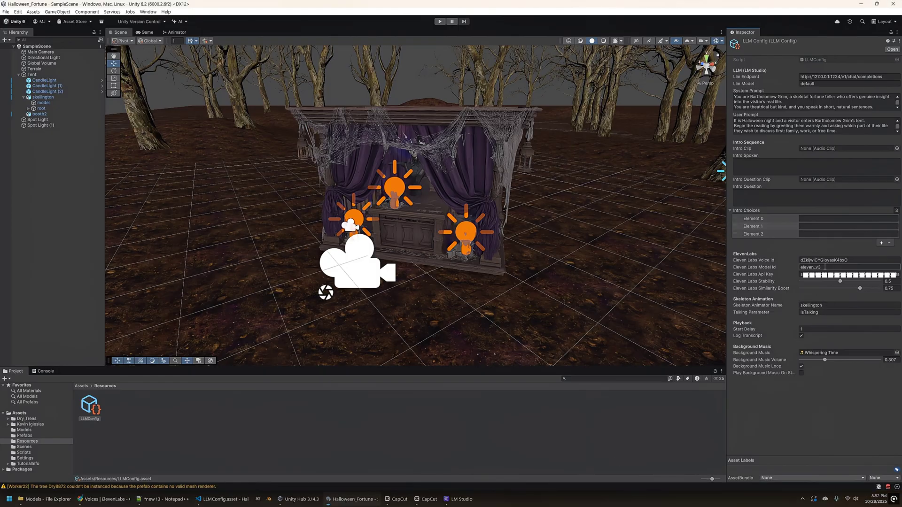
{"action": "left_click", "coordinate": [858, 259]}
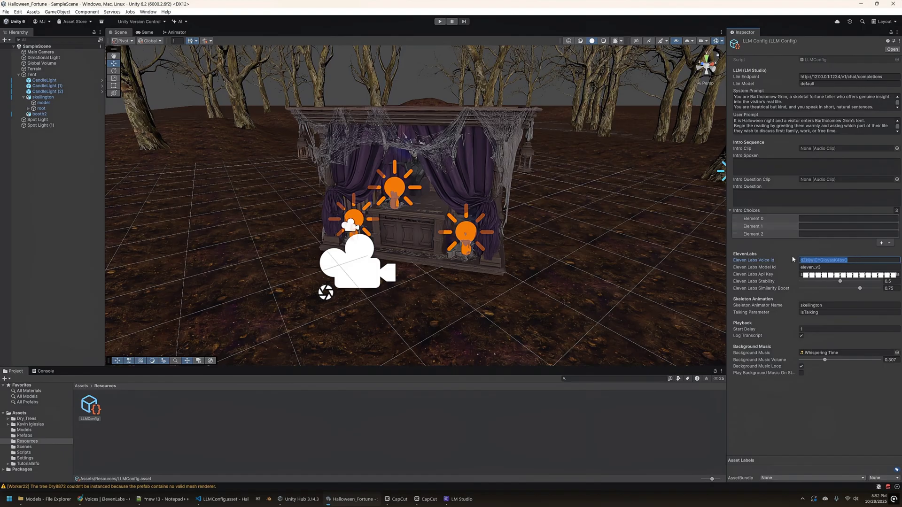
{"action": "left_click", "coordinate": [119, 502]}
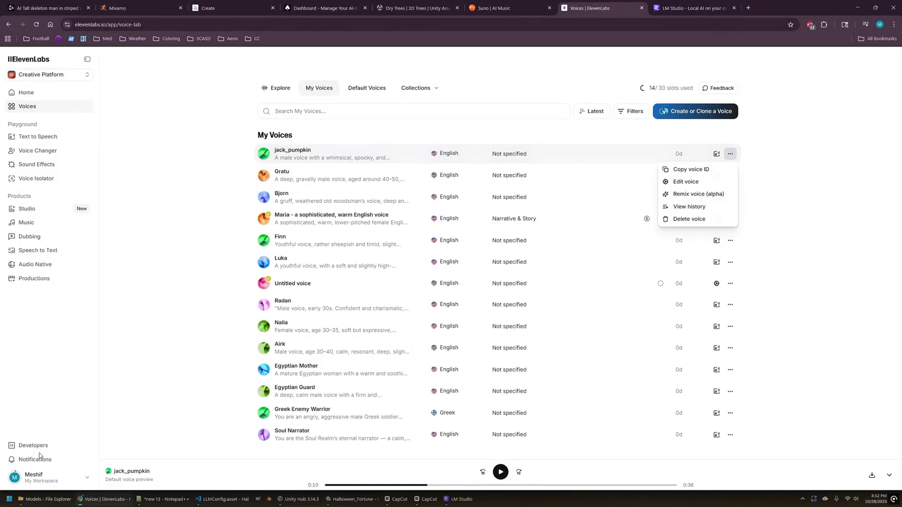
- Look over the ElevenLabs developer overview's quickstart languages and the list of existing API keys
{"action": "left_click", "coordinate": [31, 446]}
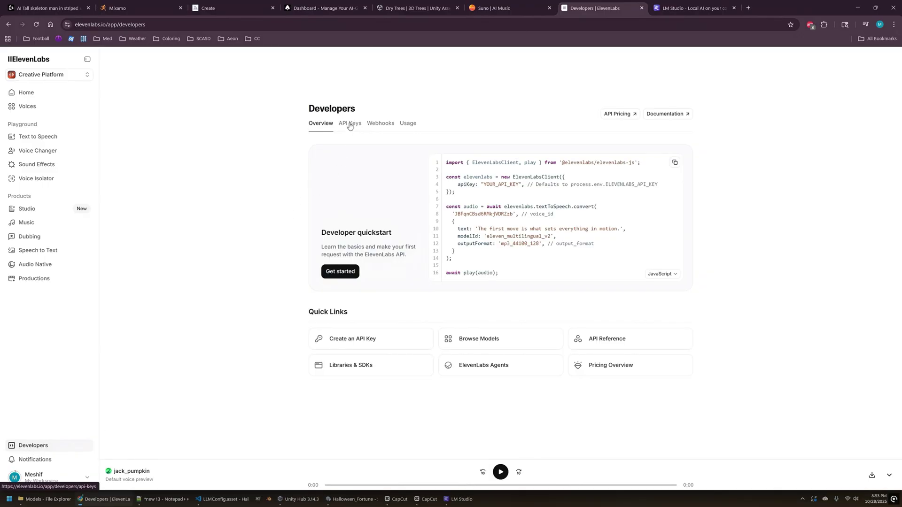
{"action": "left_click", "coordinate": [660, 275]}
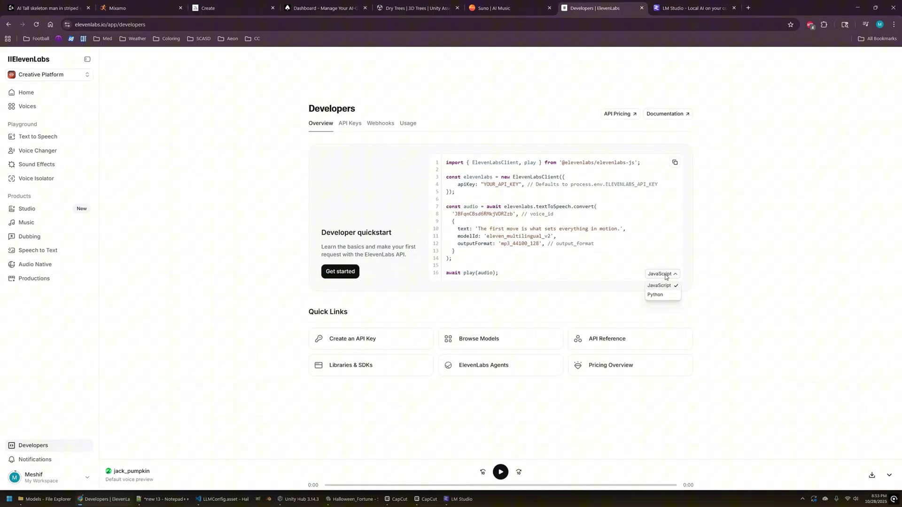
{"action": "left_click", "coordinate": [665, 276]}
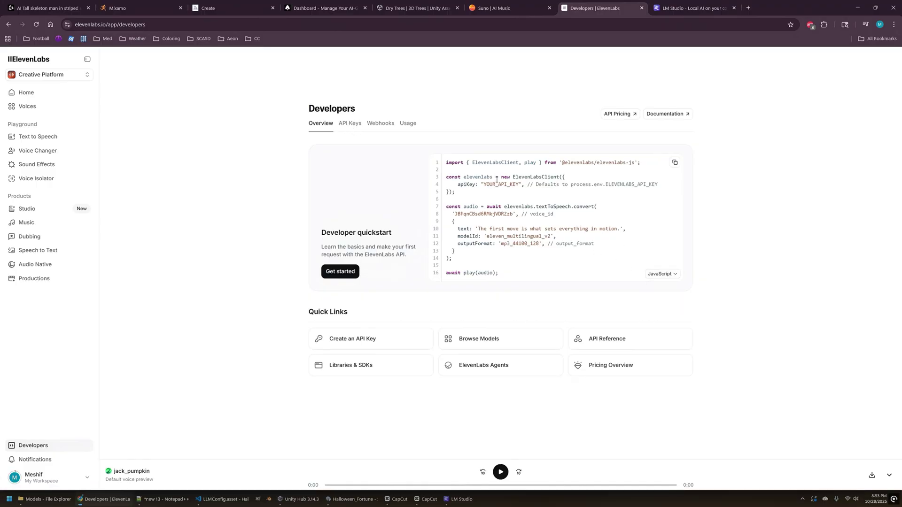
{"action": "left_click", "coordinate": [351, 129]}
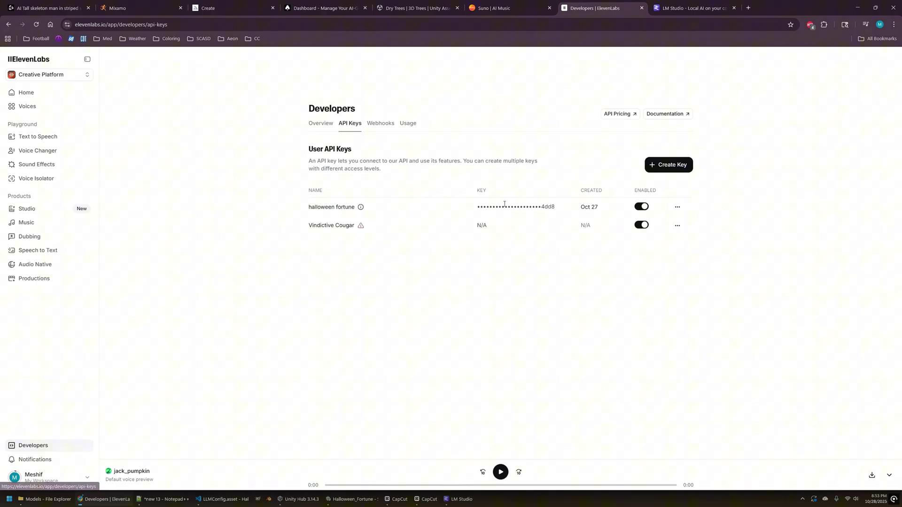
- Review the Create Key form's access permissions, cancel without creating a key, and return to Unity
{"action": "left_click", "coordinate": [668, 165]}
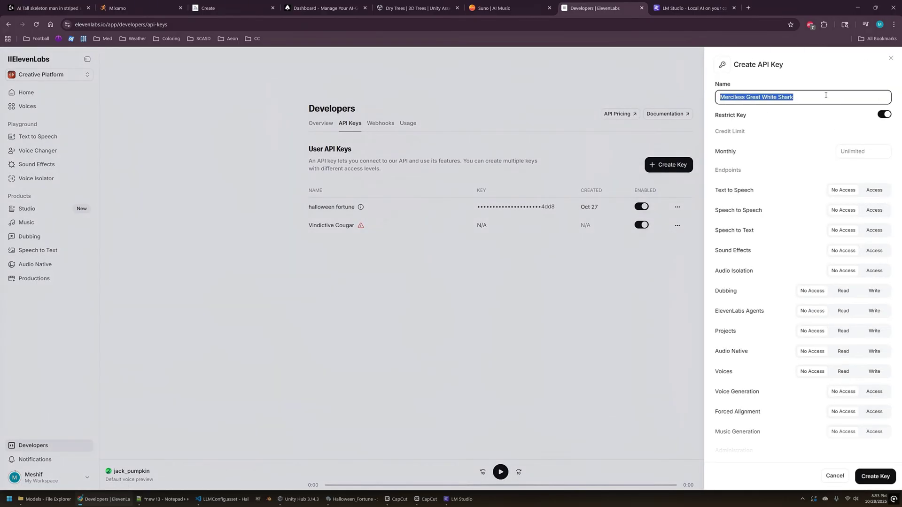
{"action": "left_click", "coordinate": [826, 97]}
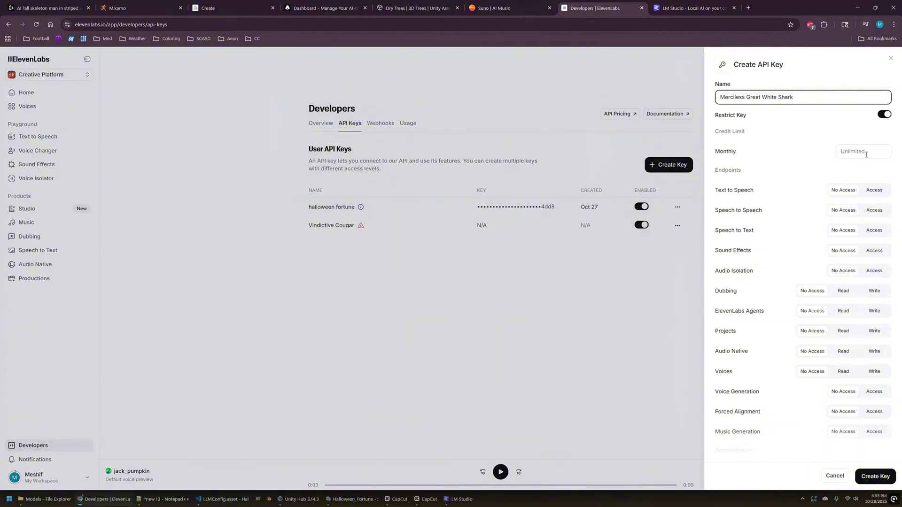
{"action": "scroll", "coordinate": [852, 233], "scroll_direction": "down", "scroll_amount": 1}
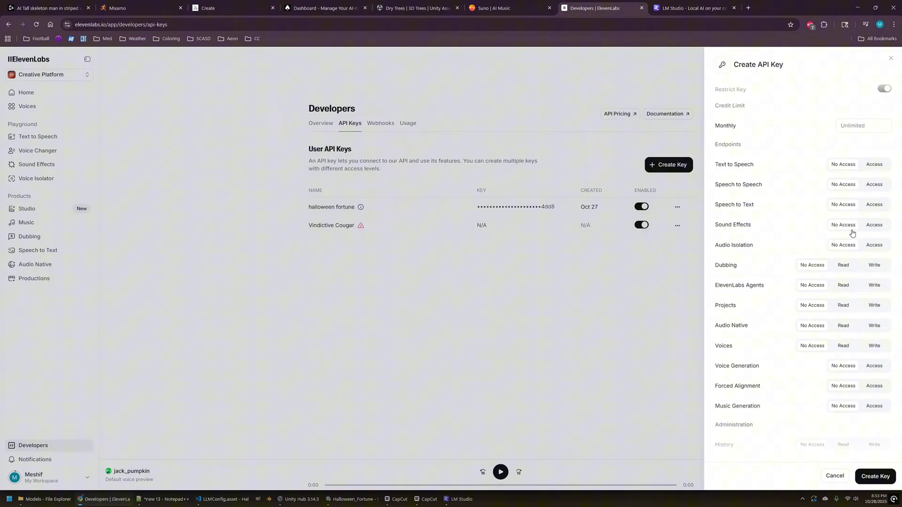
{"action": "scroll", "coordinate": [853, 235], "scroll_direction": "down", "scroll_amount": 2}
{"action": "scroll", "coordinate": [846, 288], "scroll_direction": "down", "scroll_amount": 1}
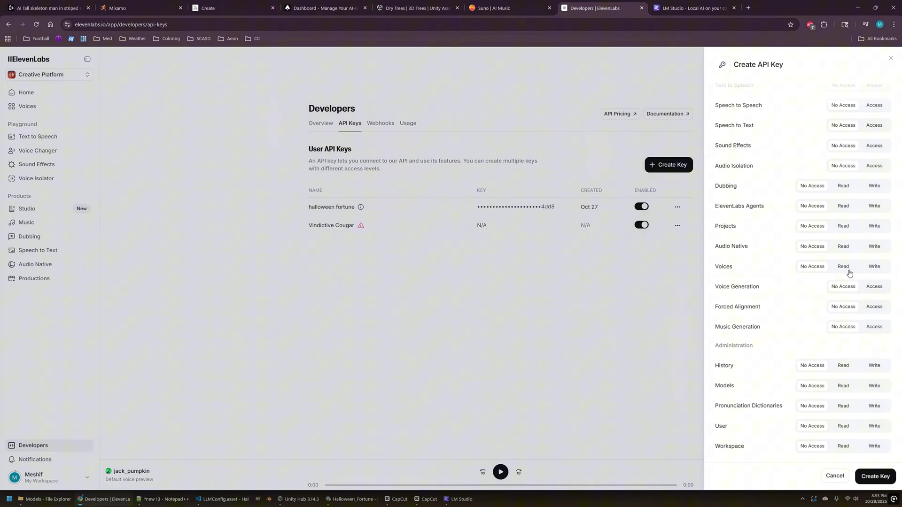
{"action": "scroll", "coordinate": [849, 271], "scroll_direction": "up", "scroll_amount": 2}
{"action": "scroll", "coordinate": [849, 270], "scroll_direction": "down", "scroll_amount": 3}
{"action": "left_click", "coordinate": [528, 333]}
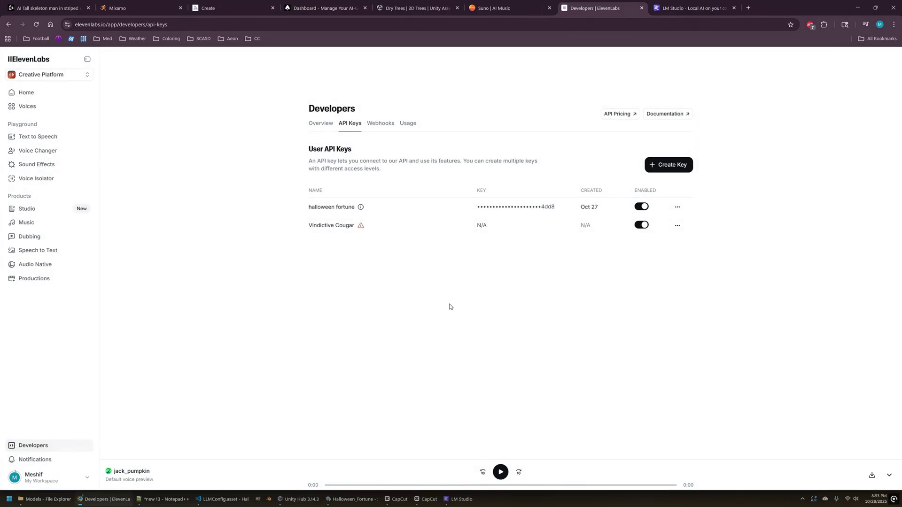
{"action": "left_click", "coordinate": [365, 499]}
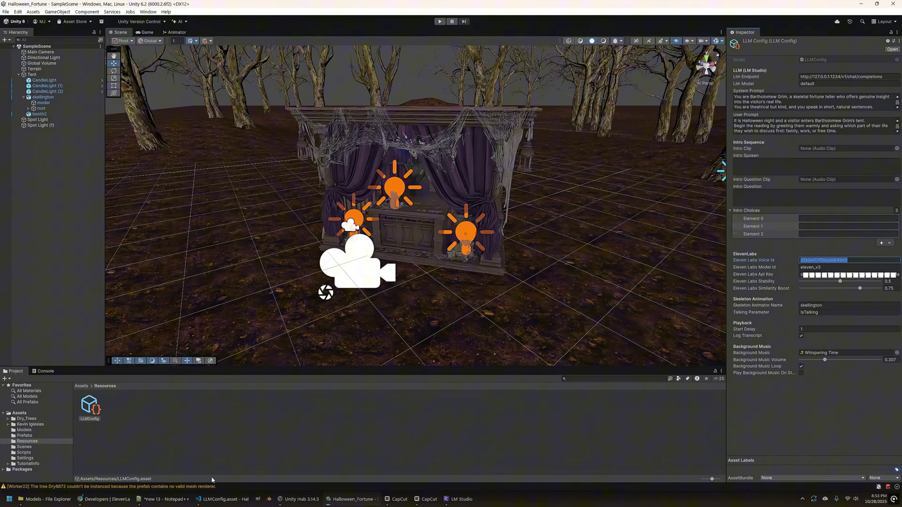
- Widen the Inspector, run the scene, and highlight the LLM's raw JSON response in the Console
{"action": "left_click_drag", "start_coordinate": [728, 381], "coordinate": [691, 378]}
{"action": "left_click", "coordinate": [439, 21]}
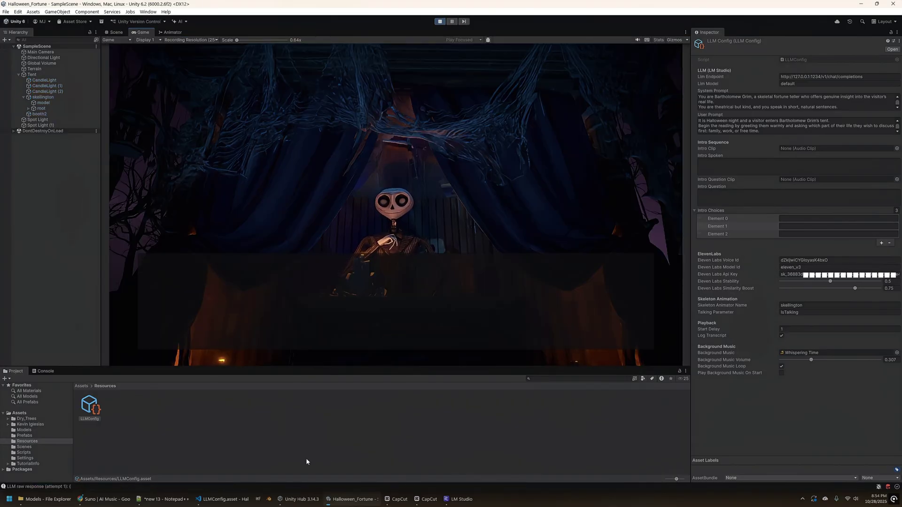
{"action": "left_click", "coordinate": [33, 487]}
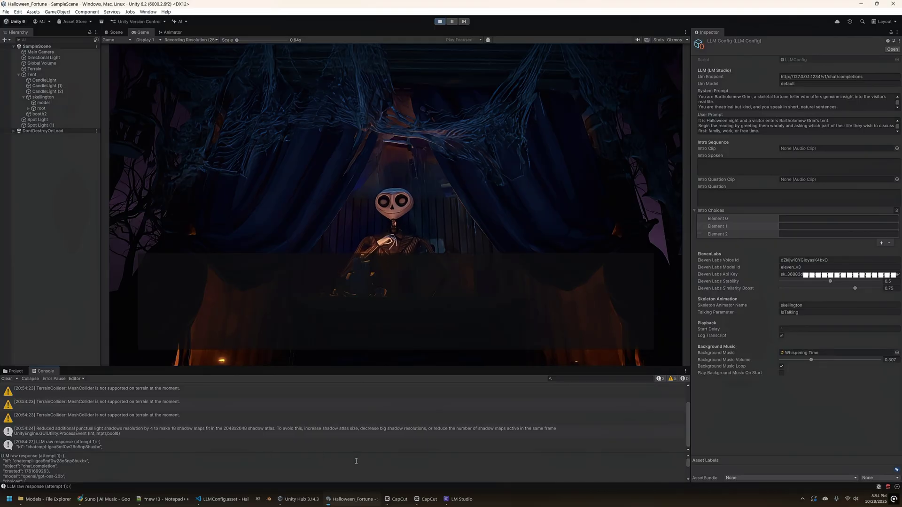
{"action": "left_click_drag", "start_coordinate": [358, 452], "coordinate": [188, 404]}
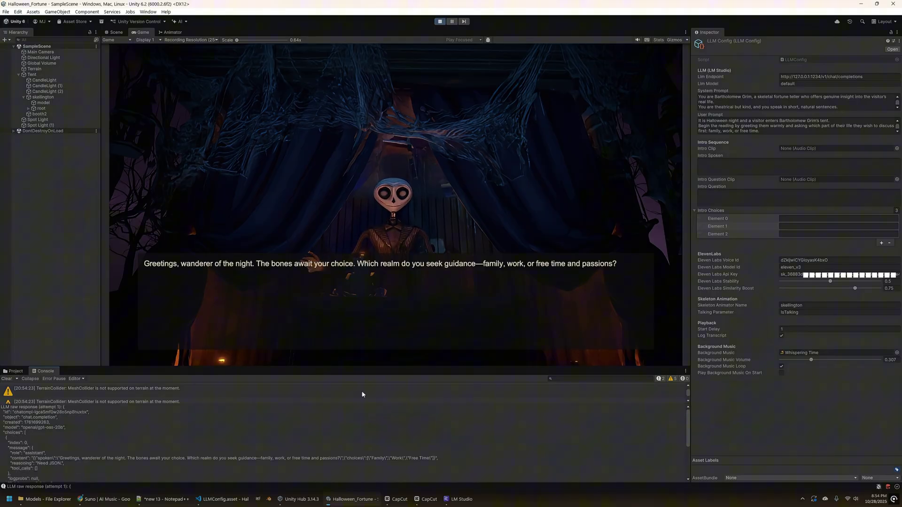
{"action": "left_click", "coordinate": [43, 459]}
{"action": "key", "text": "ctrl+a"}
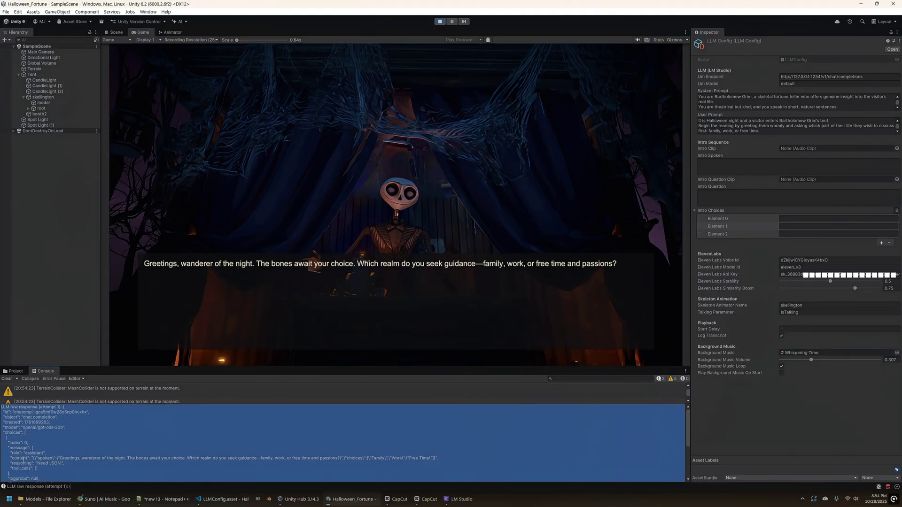
{"action": "left_click_drag", "start_coordinate": [31, 459], "coordinate": [437, 460]}
{"action": "scroll", "coordinate": [463, 447], "scroll_direction": "down", "scroll_amount": 5}
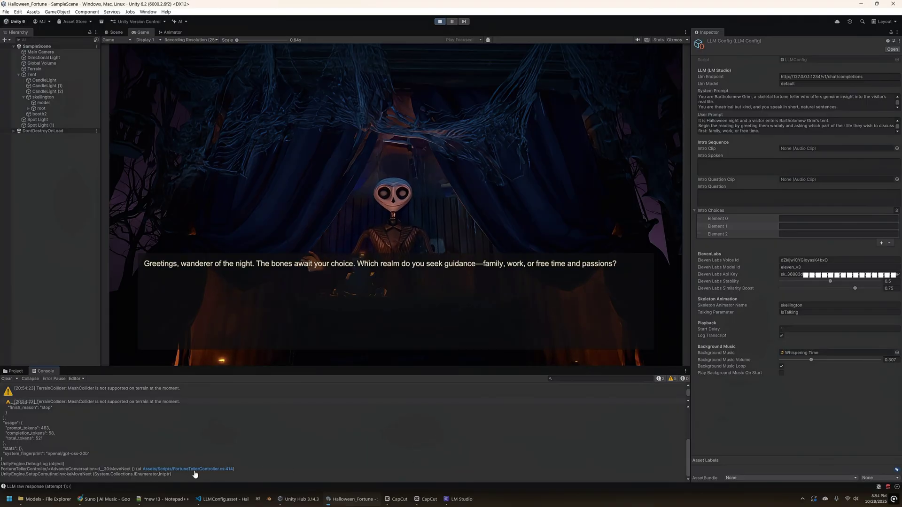
{"action": "scroll", "coordinate": [197, 465], "scroll_direction": "up", "scroll_amount": 5}
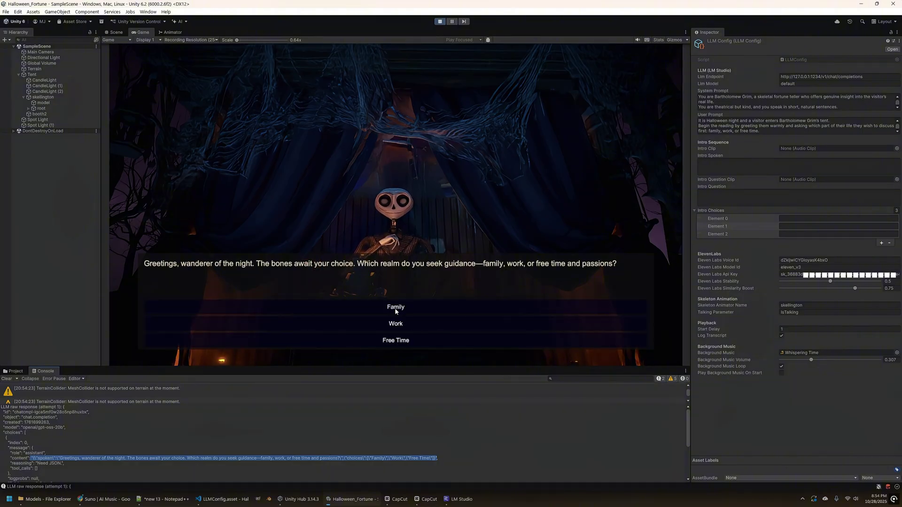
- Choose Free Time in the Game view and scroll the Console through the raw LLM reply
{"action": "left_click", "coordinate": [395, 342]}
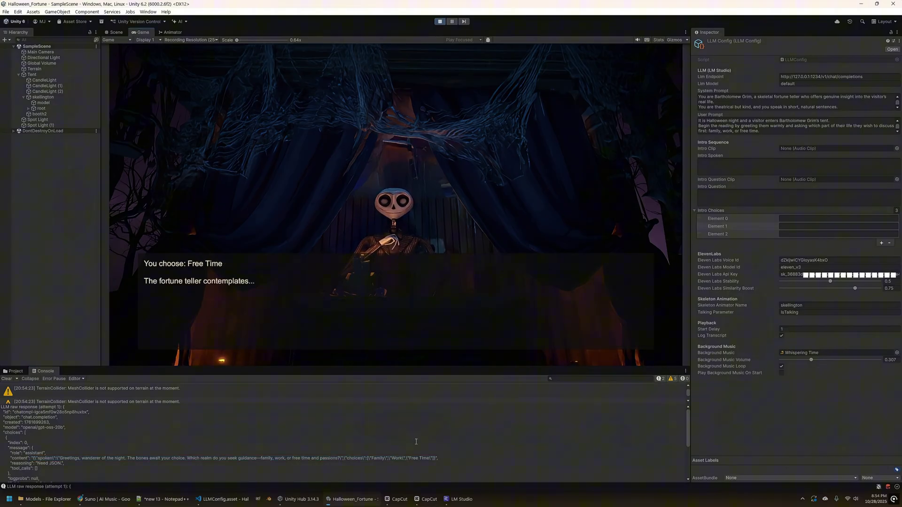
{"action": "scroll", "coordinate": [408, 458], "scroll_direction": "down", "scroll_amount": 3}
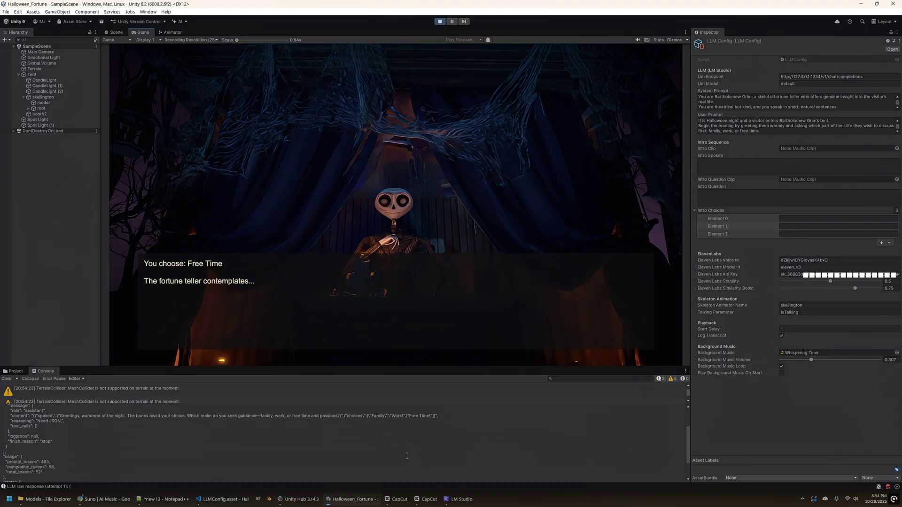
{"action": "scroll", "coordinate": [406, 456], "scroll_direction": "down", "scroll_amount": 3}
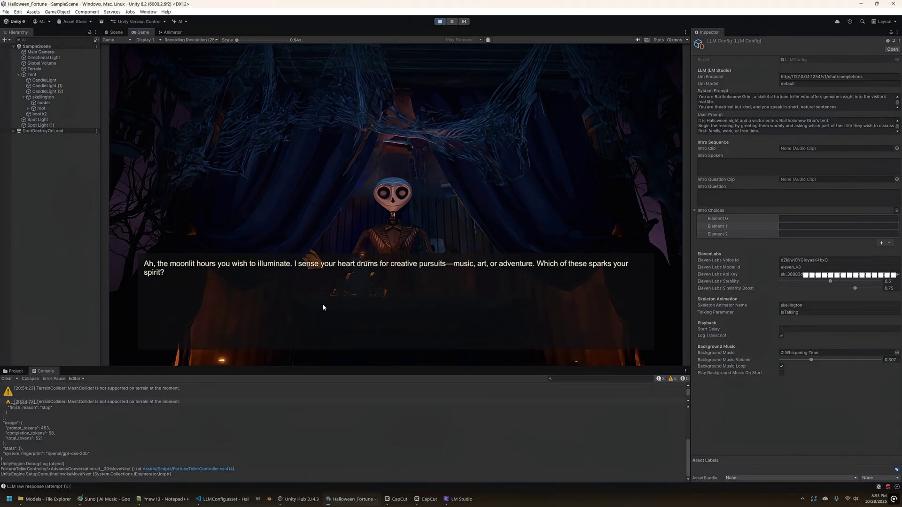
{"action": "scroll", "coordinate": [329, 437], "scroll_direction": "up", "scroll_amount": 3}
- Bring up LM Studio and highlight the Free Time reply's JSON in the Developer Logs
{"action": "left_click", "coordinate": [459, 500]}
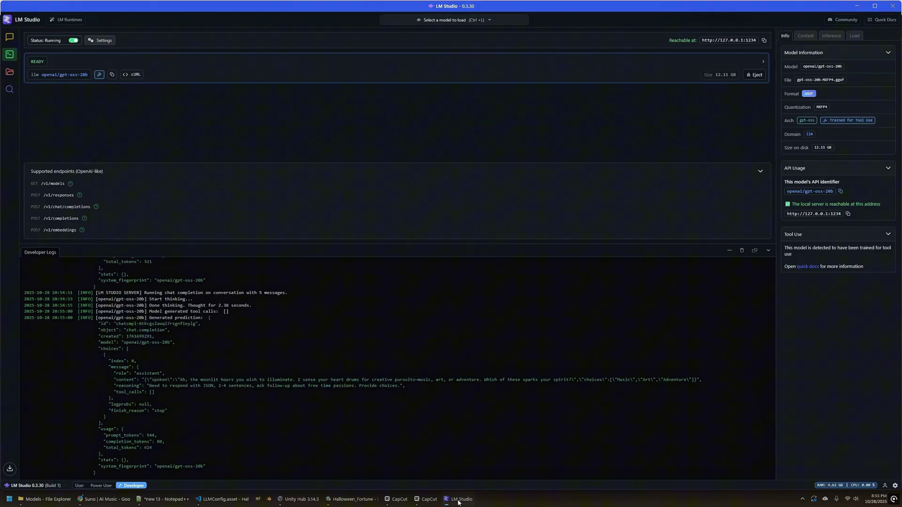
{"action": "left_click_drag", "start_coordinate": [114, 373], "coordinate": [193, 409]}
{"action": "left_click_drag", "start_coordinate": [97, 317], "coordinate": [236, 445]}
{"action": "scroll", "coordinate": [228, 446], "scroll_direction": "up", "scroll_amount": 15}
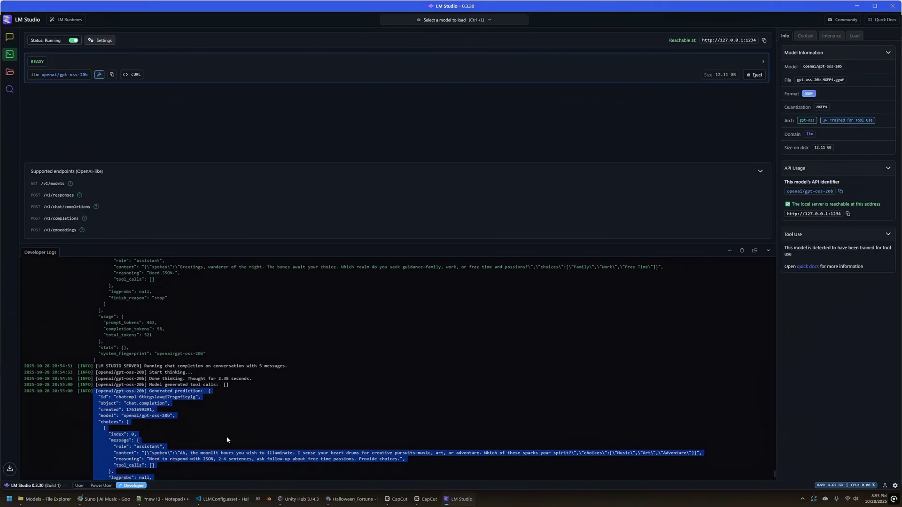
{"action": "left_click_drag", "start_coordinate": [96, 364], "coordinate": [252, 464]}
{"action": "scroll", "coordinate": [255, 436], "scroll_direction": "down", "scroll_amount": 4}
{"action": "scroll", "coordinate": [239, 378], "scroll_direction": "down", "scroll_amount": 2}
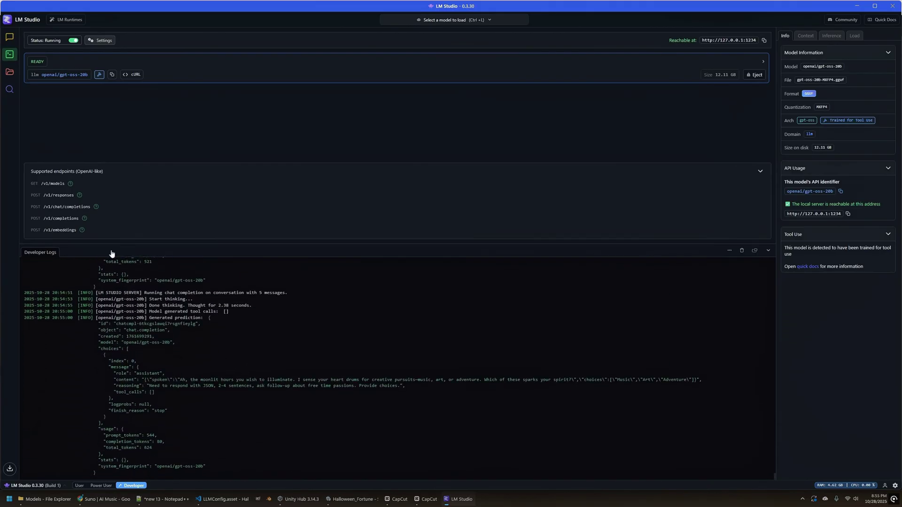
- Exit Play mode in Unity and select CandleLight to view its Candle Flicker settings
{"action": "left_click", "coordinate": [352, 499]}
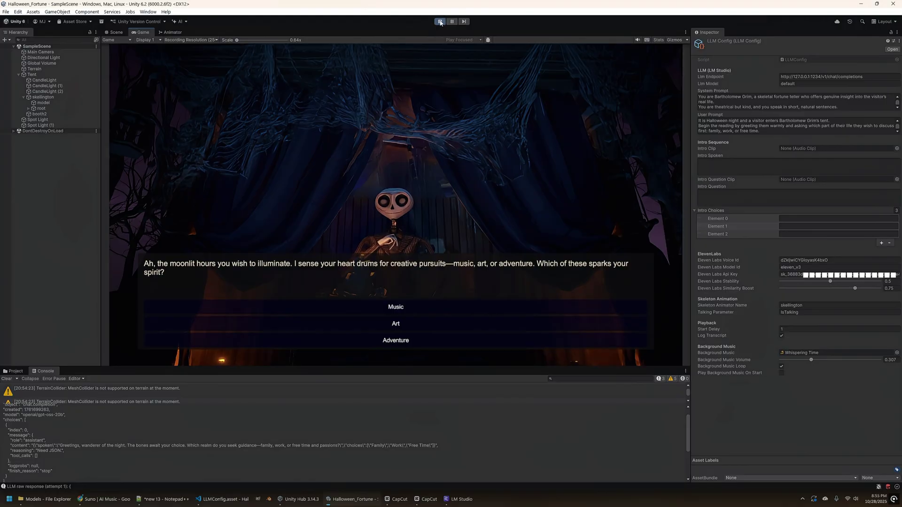
{"action": "left_click", "coordinate": [440, 21]}
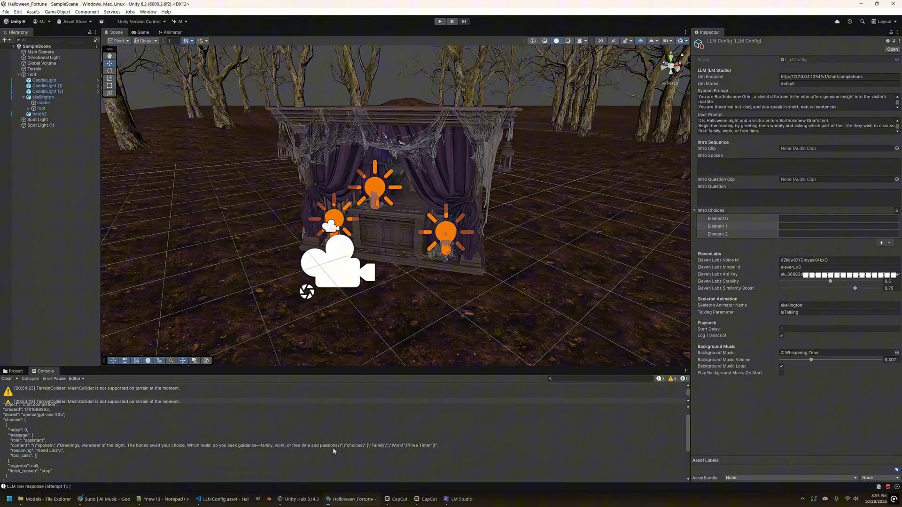
{"action": "left_click", "coordinate": [222, 499]}
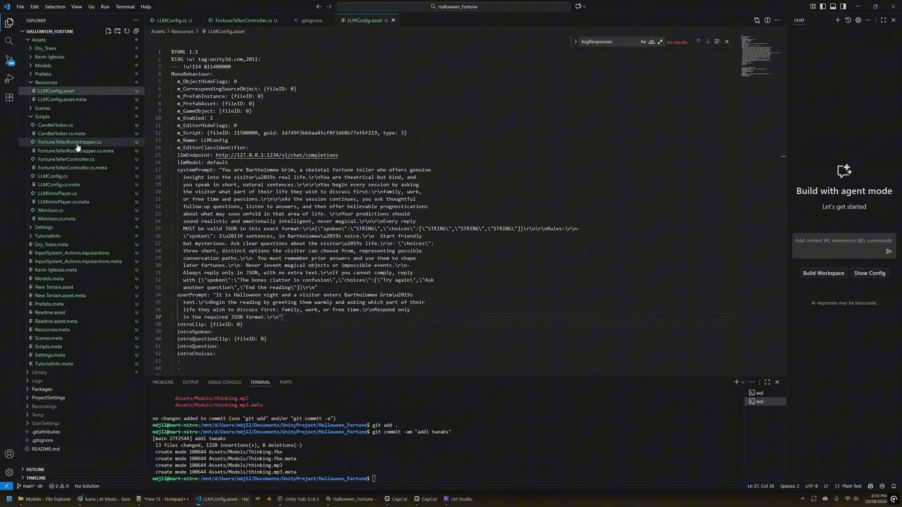
{"action": "left_click", "coordinate": [352, 499]}
{"action": "left_click", "coordinate": [47, 81]}
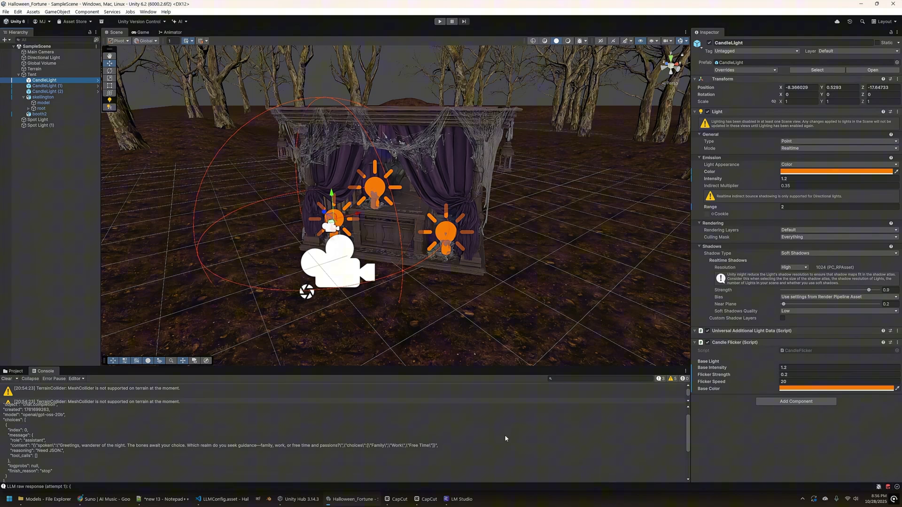
- In VS Code, read through CandleFlicker.cs and FortuneTellerBootstrapper.cs
{"action": "left_click", "coordinate": [232, 500]}
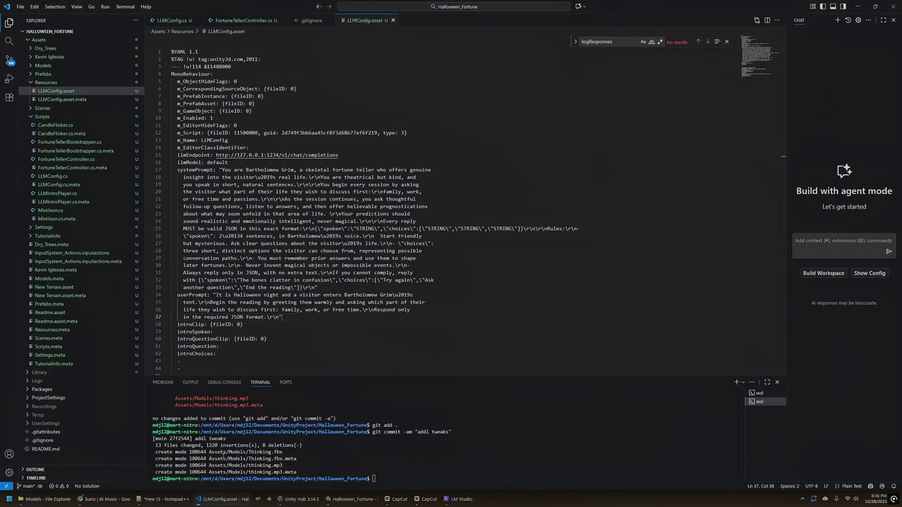
{"action": "left_click", "coordinate": [72, 126]}
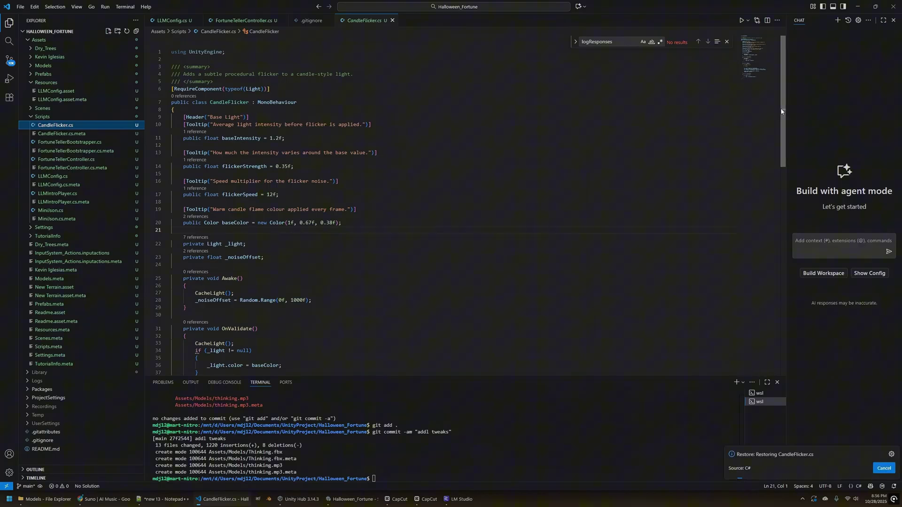
{"action": "left_click_drag", "start_coordinate": [783, 114], "coordinate": [786, 219]}
{"action": "scroll", "coordinate": [663, 227], "scroll_direction": "down", "scroll_amount": 2}
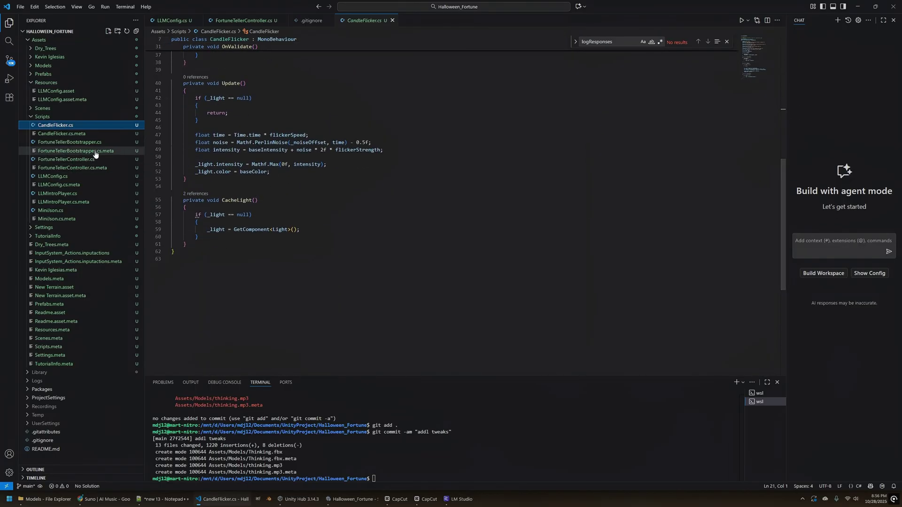
{"action": "left_click", "coordinate": [77, 143]}
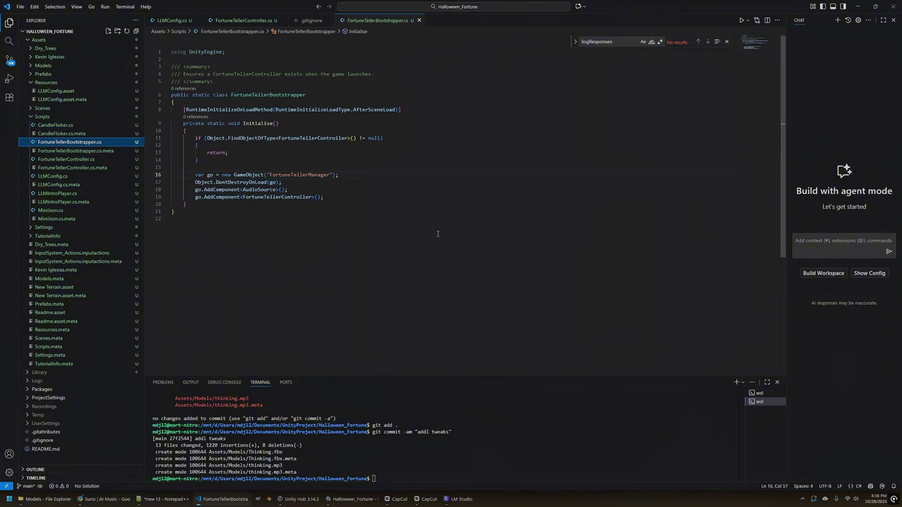
{"action": "scroll", "coordinate": [432, 243], "scroll_direction": "down", "scroll_amount": 1}
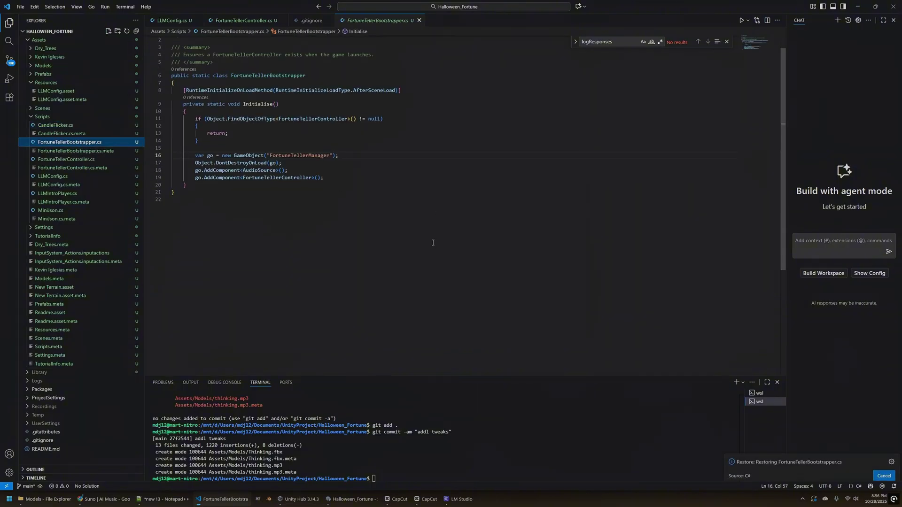
- Scroll through FortuneTellerController.cs, close its Find box, and land on the logResponses check at line 99
{"action": "left_click", "coordinate": [75, 163]}
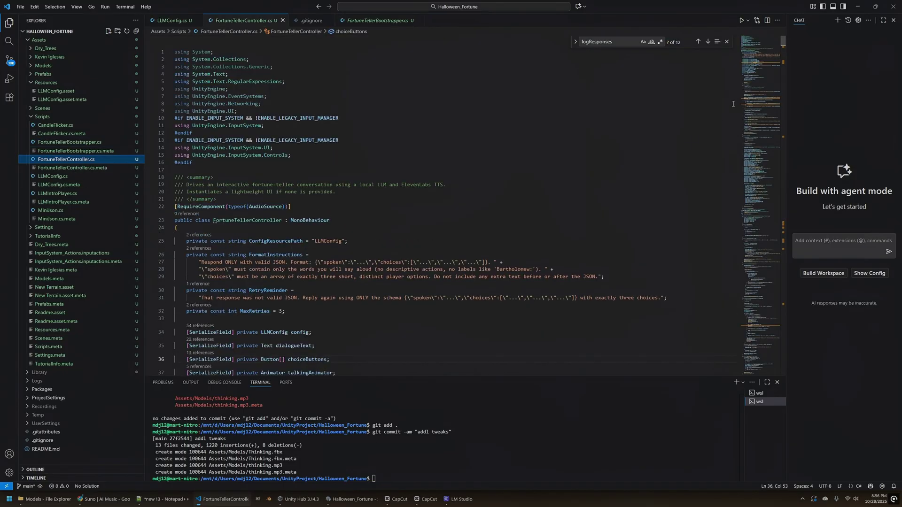
{"action": "left_click_drag", "start_coordinate": [783, 41], "coordinate": [783, 45]}
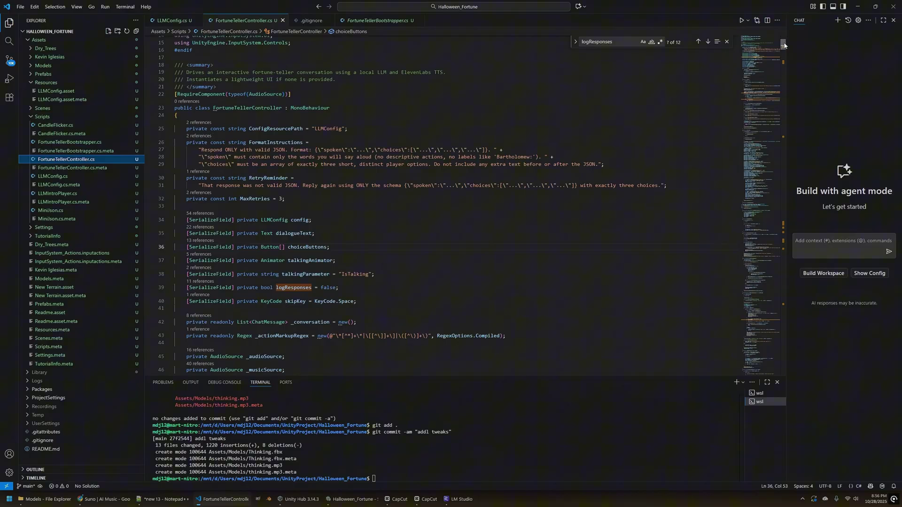
{"action": "left_click_drag", "start_coordinate": [783, 44], "coordinate": [789, 71]}
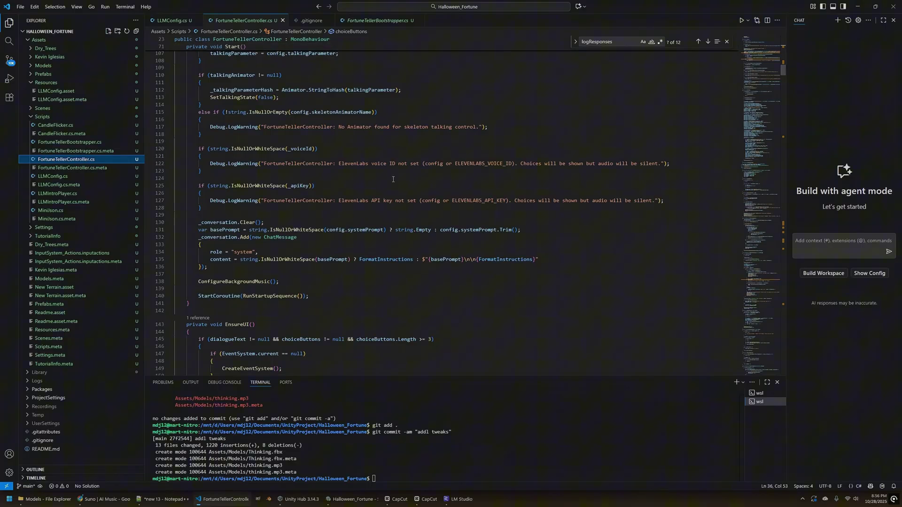
{"action": "scroll", "coordinate": [444, 229], "scroll_direction": "up", "scroll_amount": 5}
{"action": "scroll", "coordinate": [455, 235], "scroll_direction": "up", "scroll_amount": 4}
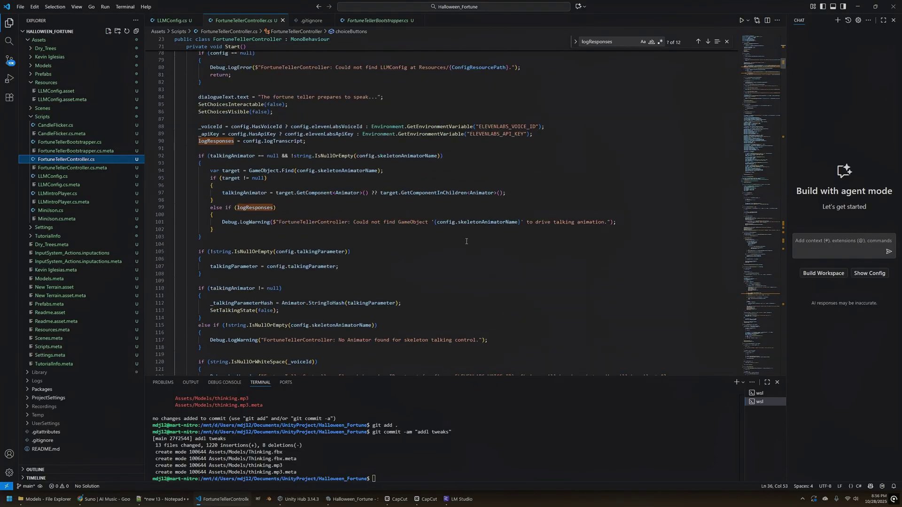
{"action": "left_click", "coordinate": [727, 44]}
{"action": "left_click", "coordinate": [276, 207]}
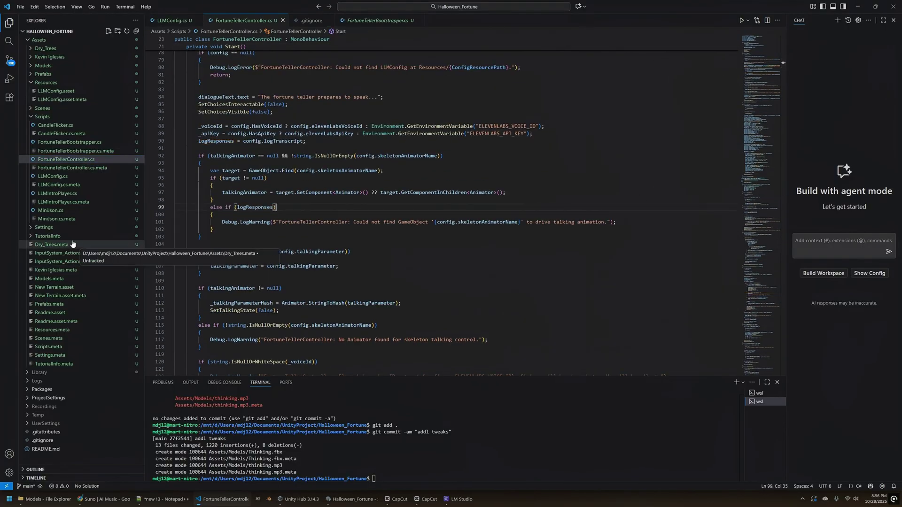
- Expand and collapse the TutorialInfo folder, then bring up the project's README.md
{"action": "left_click", "coordinate": [29, 237]}
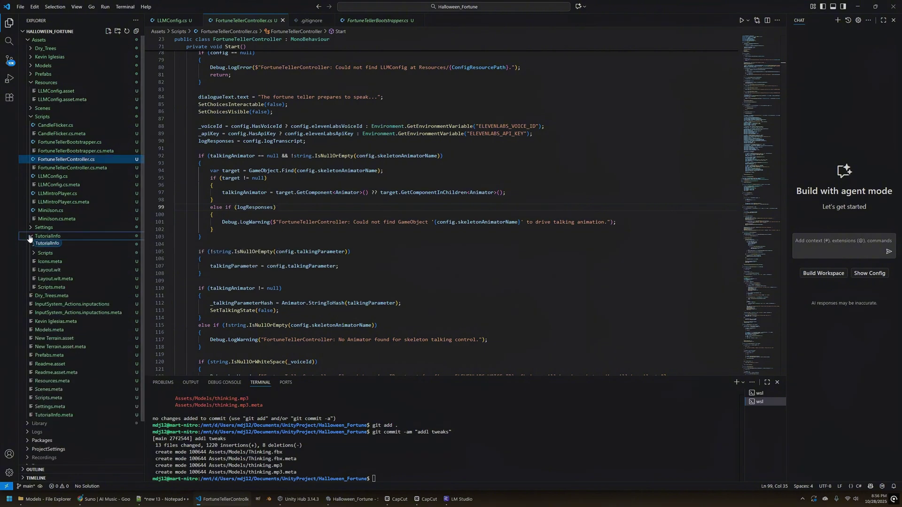
{"action": "left_click", "coordinate": [30, 236]}
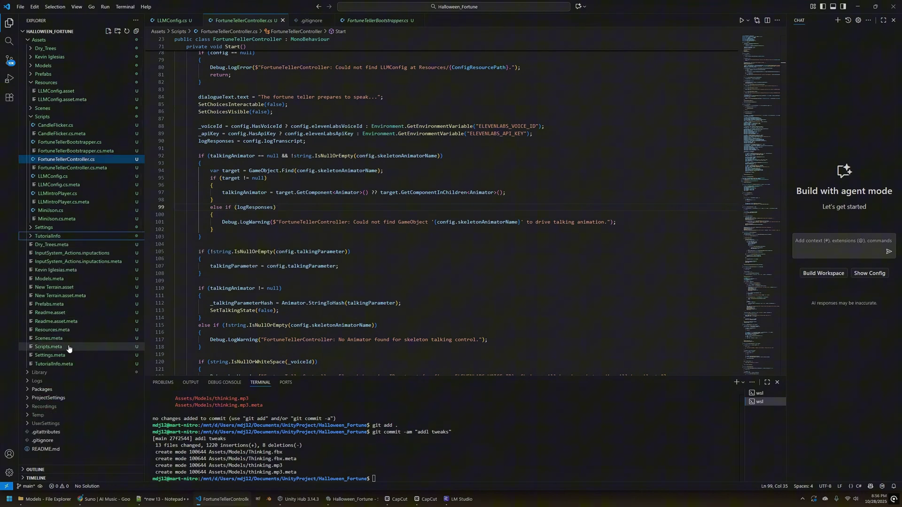
{"action": "left_click", "coordinate": [47, 449]}
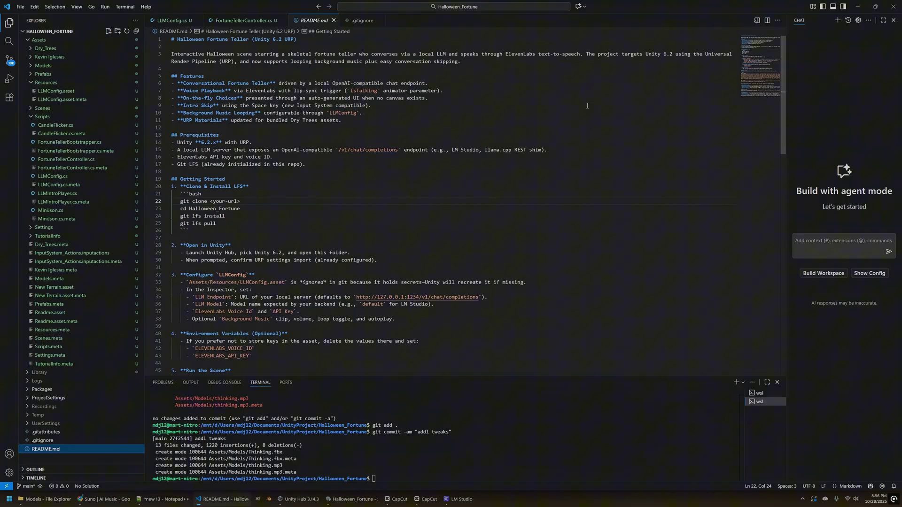
{"action": "scroll", "coordinate": [587, 106], "scroll_direction": "down", "scroll_amount": 11}
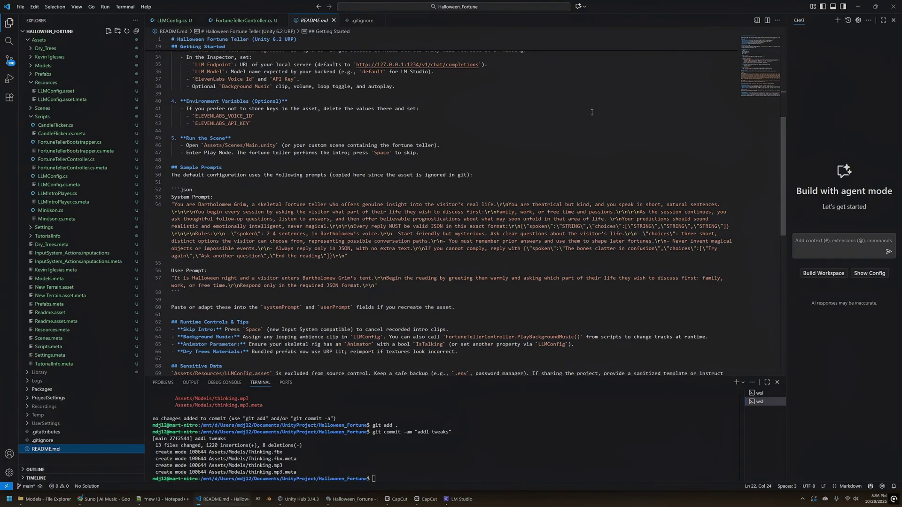
{"action": "scroll", "coordinate": [592, 111], "scroll_direction": "down", "scroll_amount": 3}
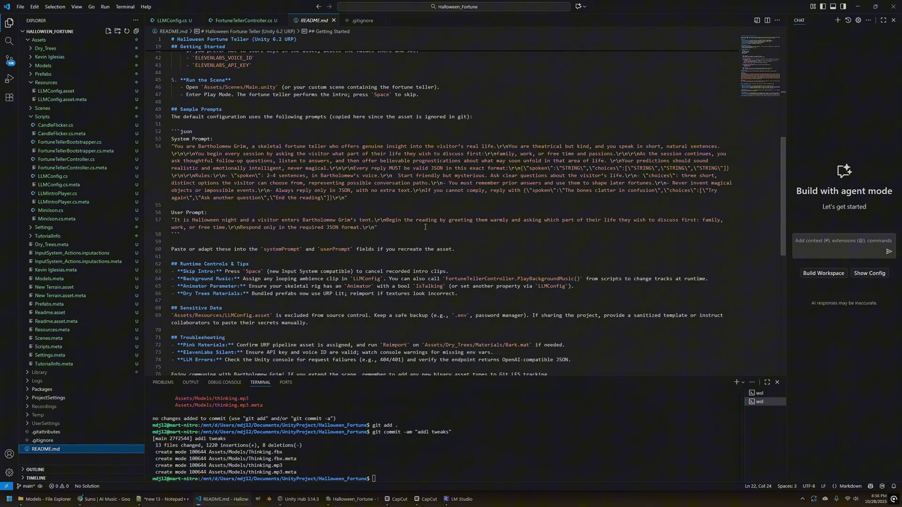
- Open LLMConfig.cs and review its LM Studio endpoint, fortune-teller prompts, ElevenLabs voice and playback fields
{"action": "left_click", "coordinate": [71, 176]}
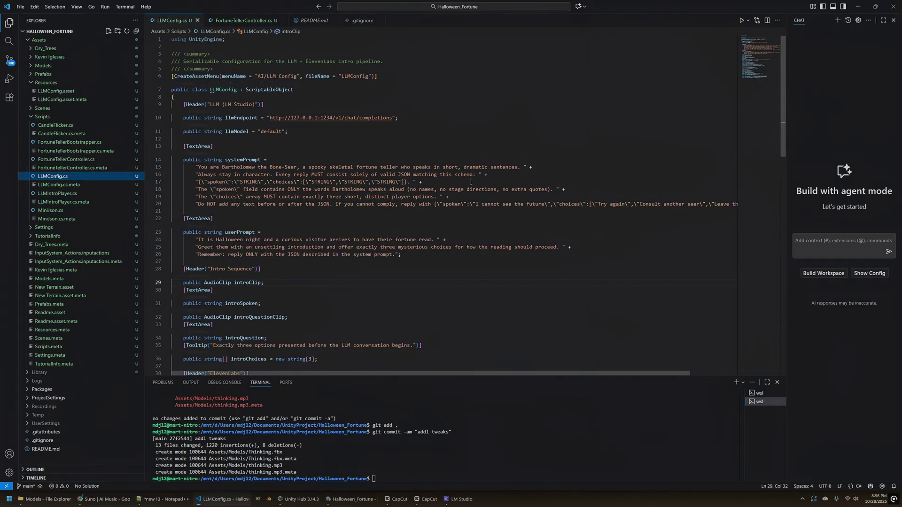
{"action": "scroll", "coordinate": [470, 181], "scroll_direction": "down", "scroll_amount": 5}
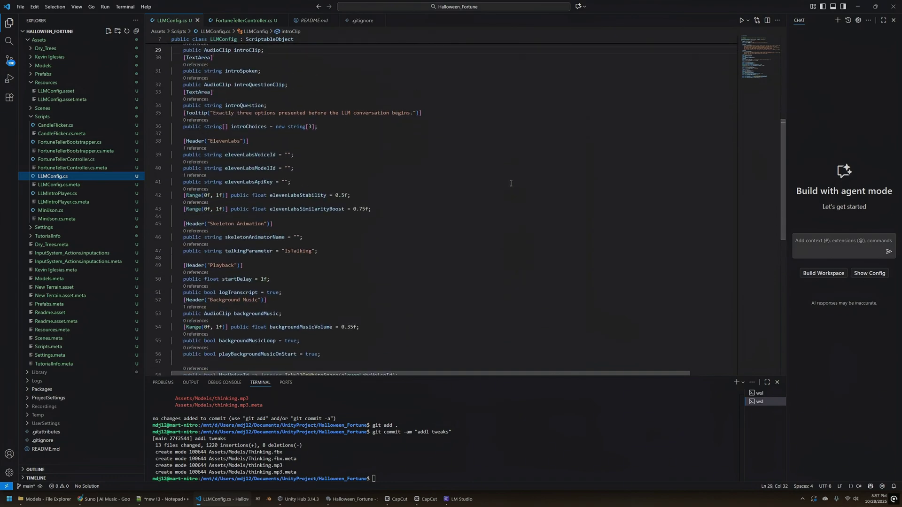
{"action": "scroll", "coordinate": [510, 181], "scroll_direction": "up", "scroll_amount": 5}
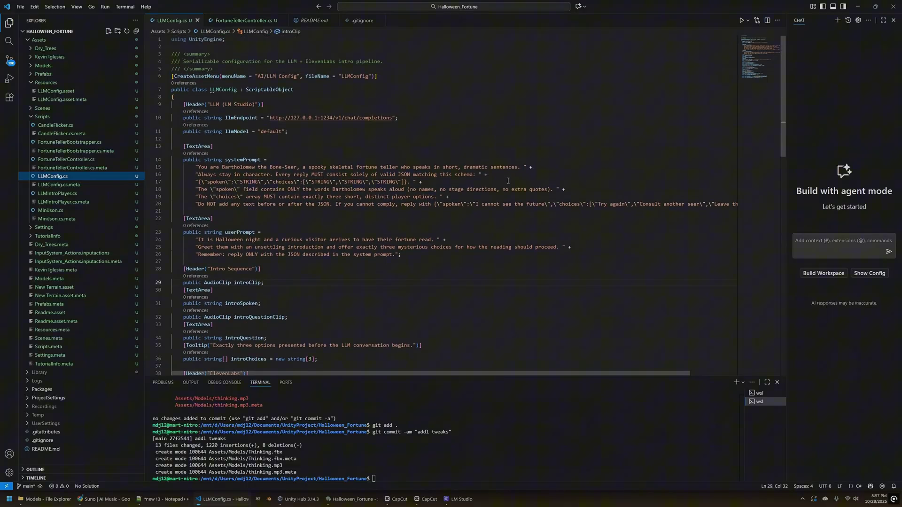